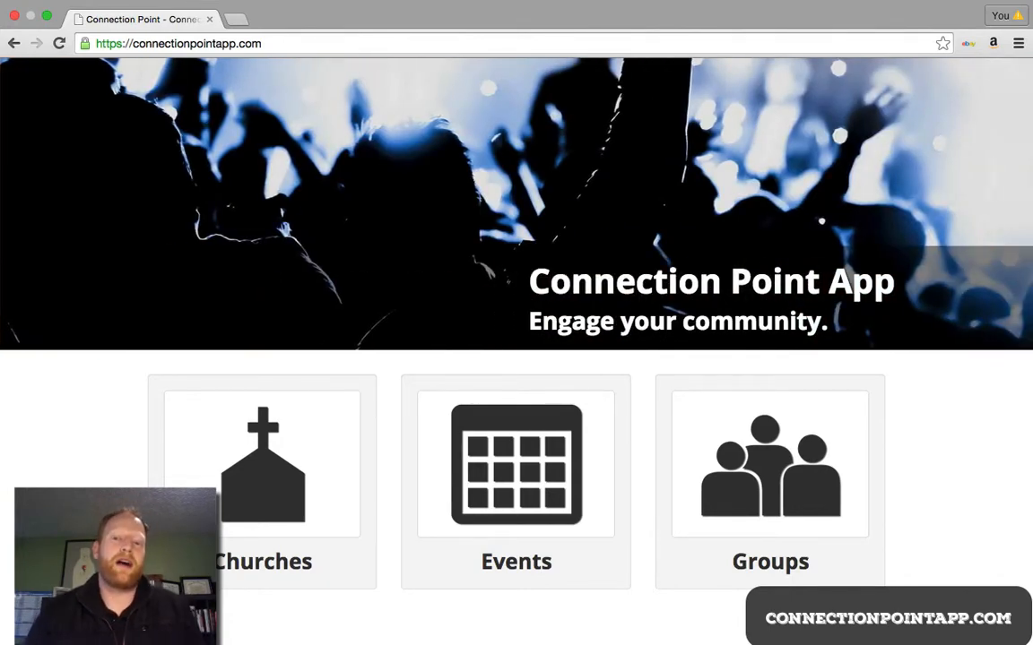
# Step: Open the sign-up form and enter the church name 'Life of a Church Planter'
pyautogui.scroll(3, 516, 350)
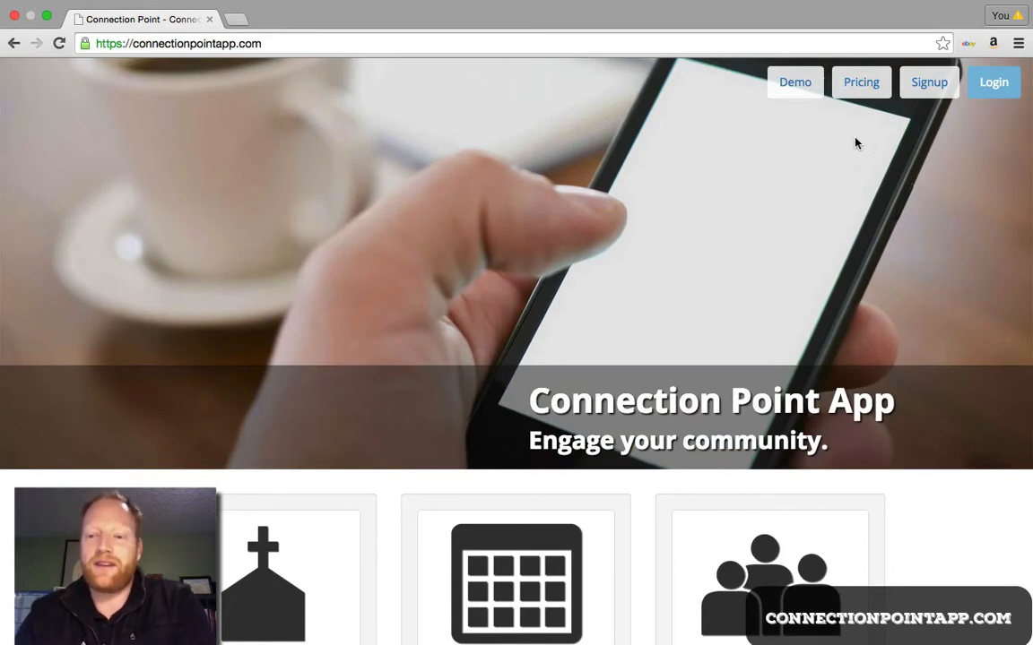
pyautogui.click(927, 89)
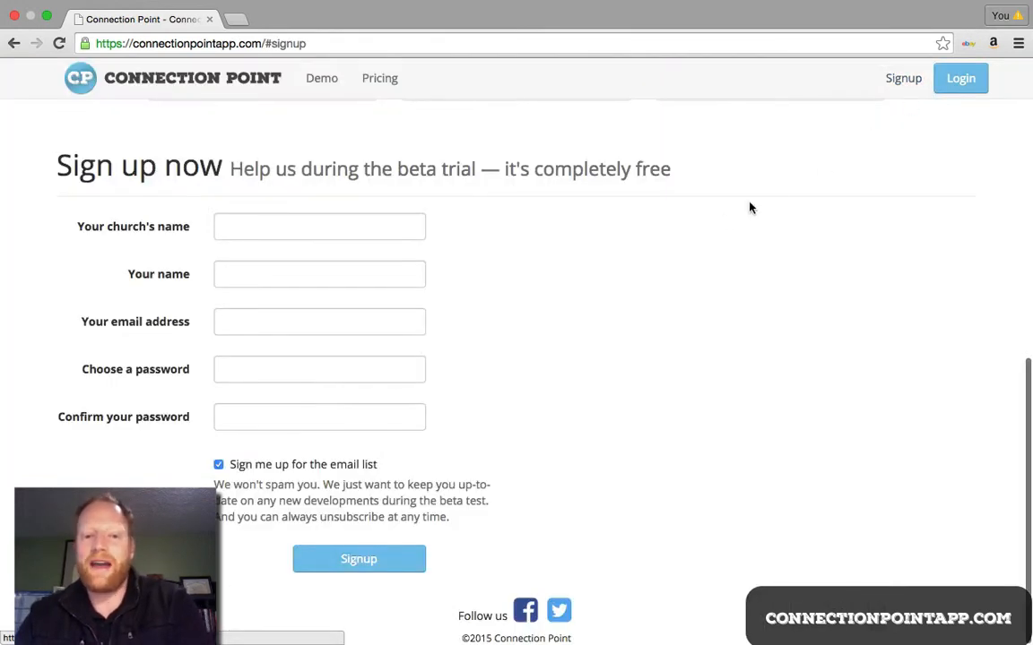
pyautogui.click(330, 224)
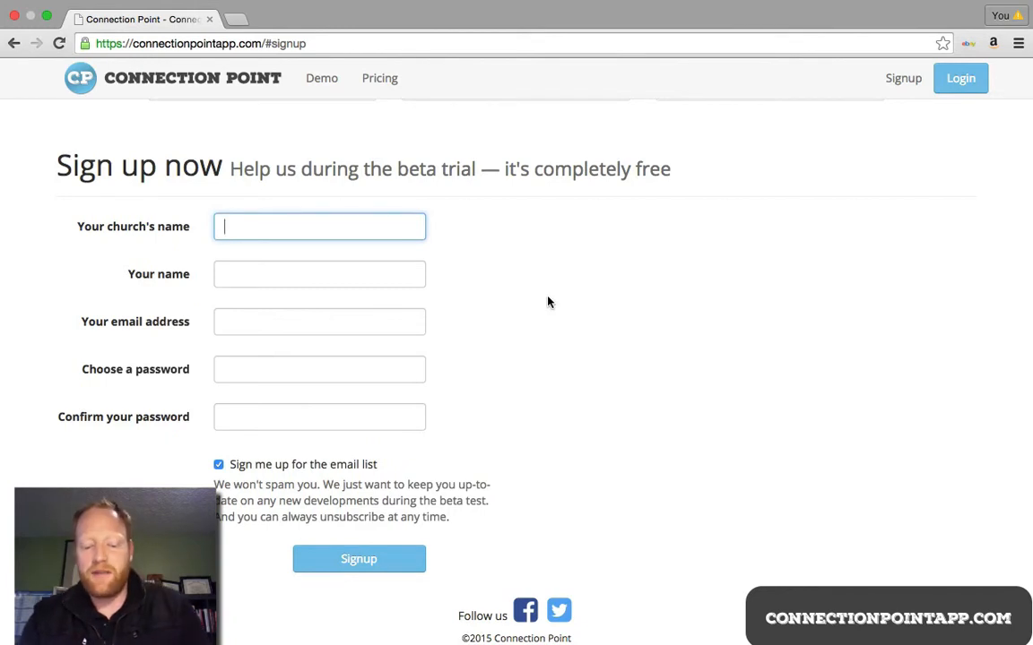
pyautogui.write('LIfe')
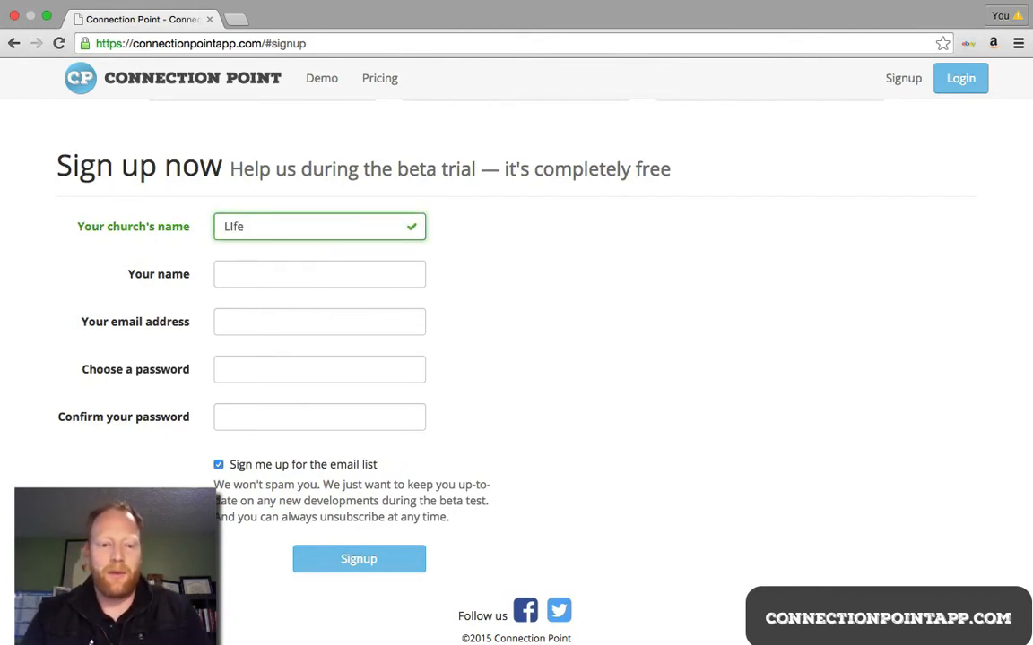
pyautogui.press('BackSpace')
pyautogui.press('BackSpace')
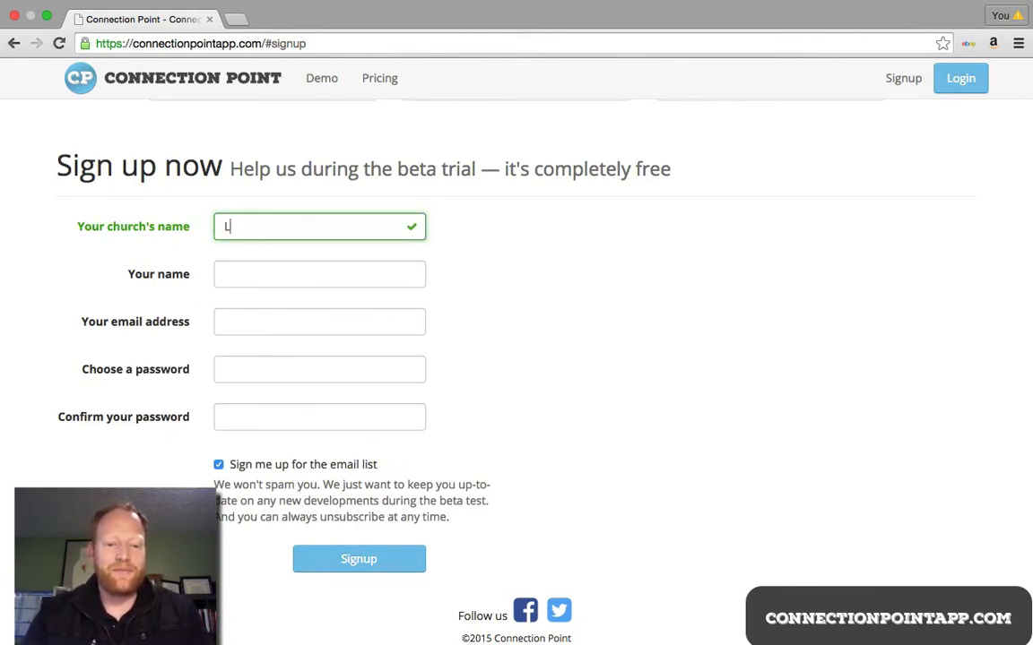
pyautogui.write('e of a Church')
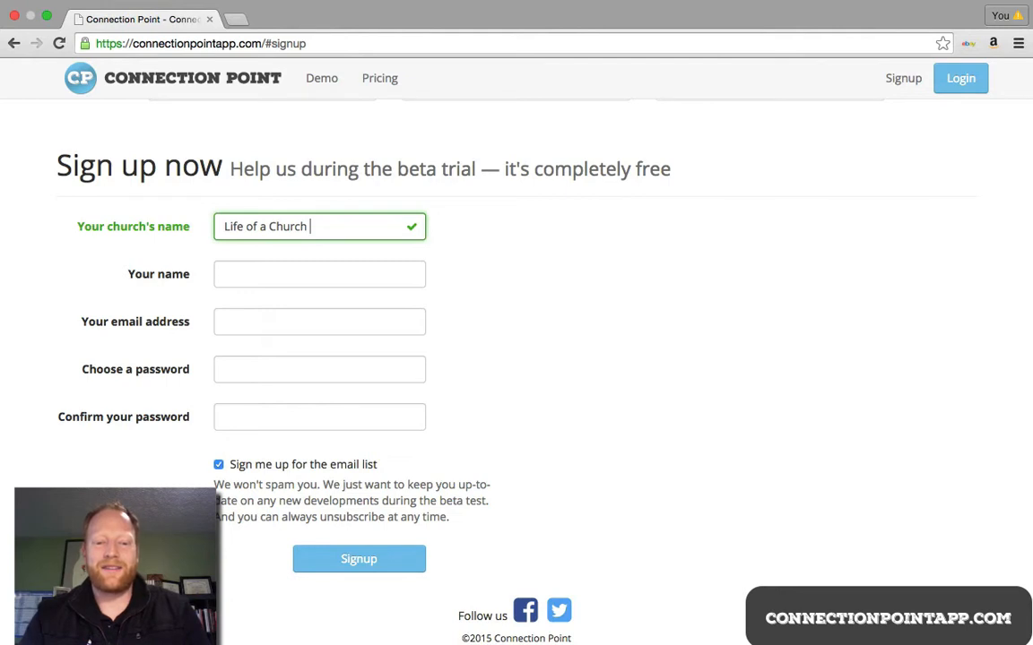
pyautogui.write(' Planter')
pyautogui.press('Tab')
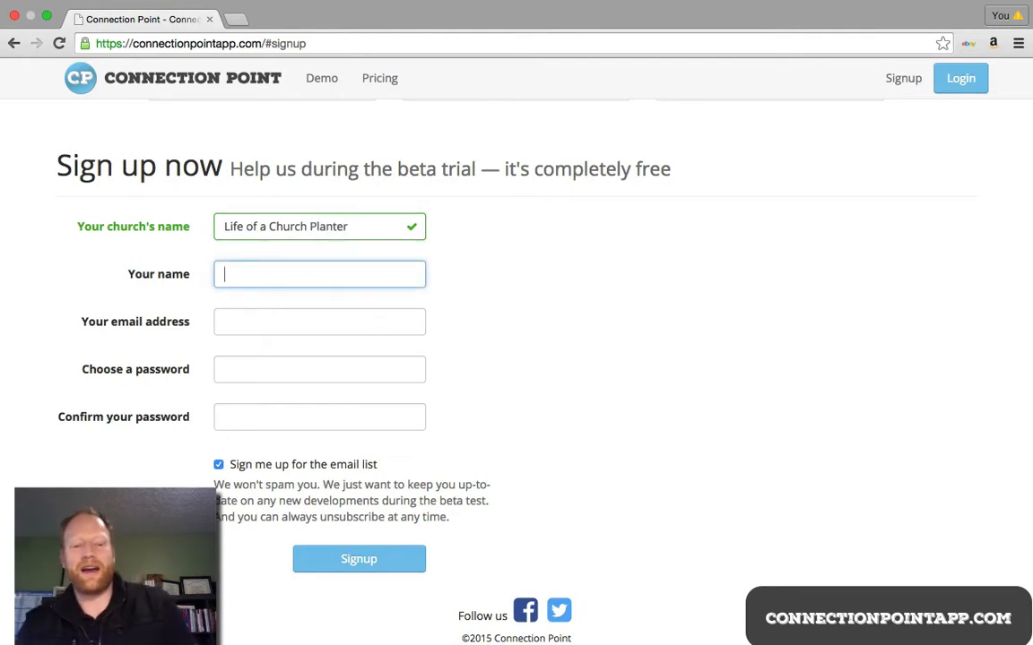
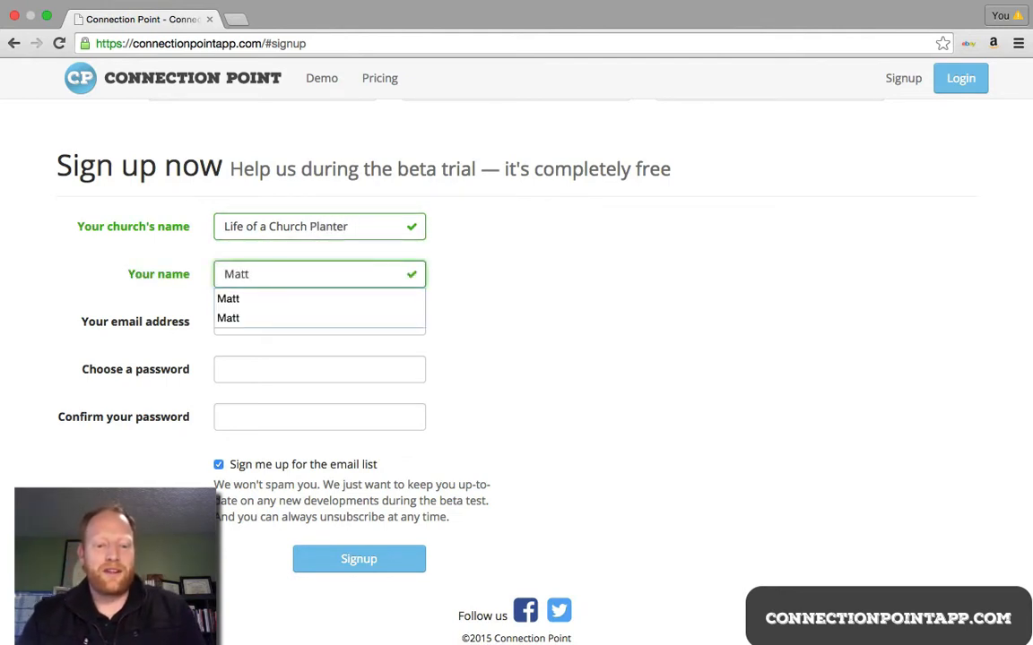
# Step: Enter your full name and settle on the e-mail address from the autofill suggestion
pyautogui.press('Tab')
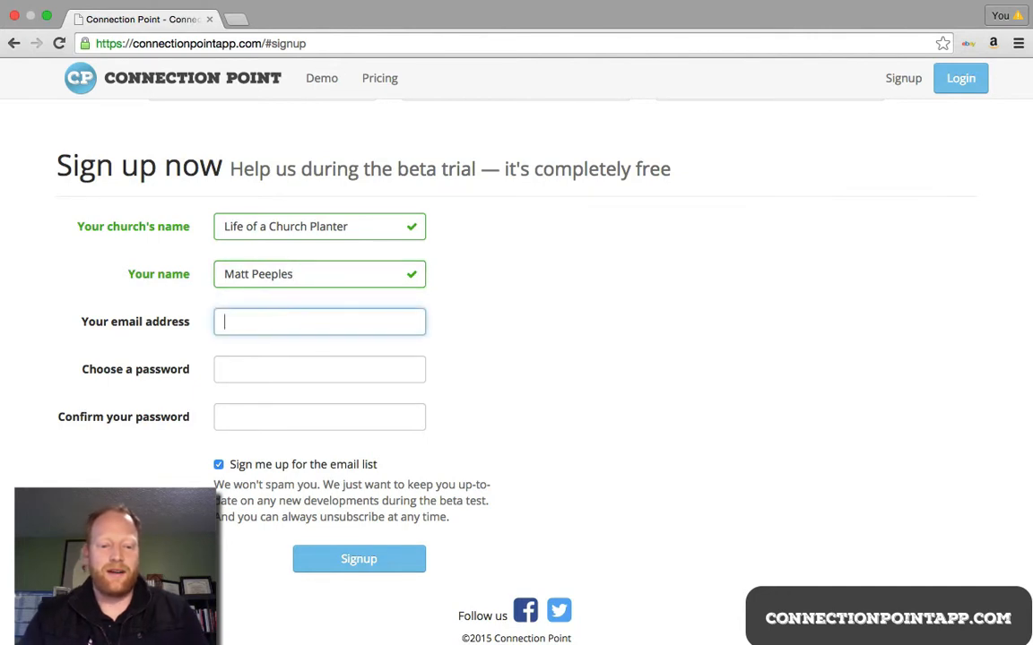
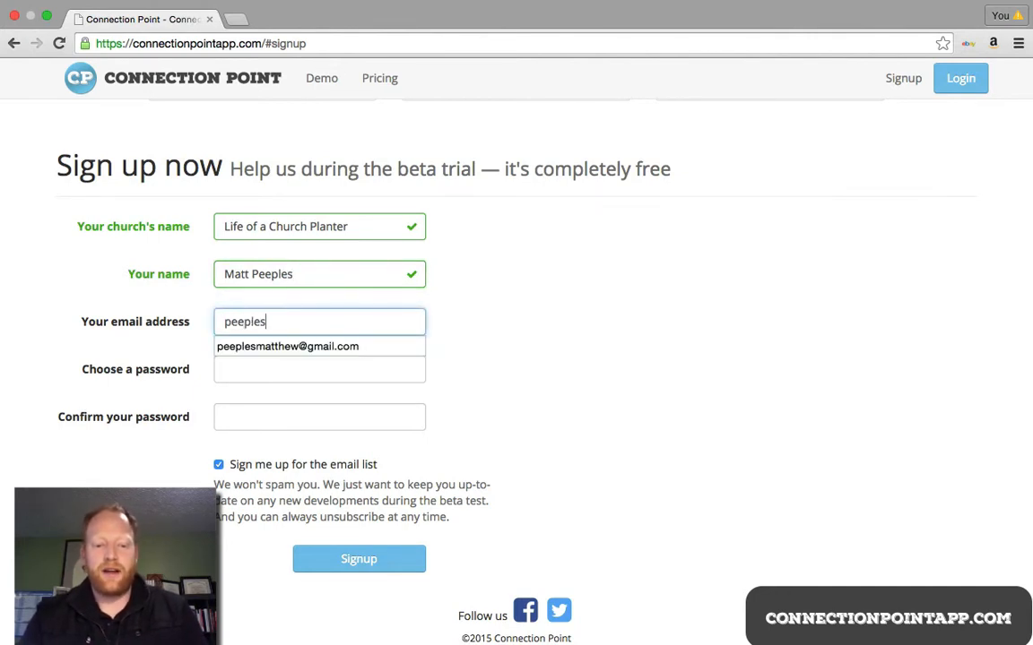
pyautogui.press('Down')
pyautogui.press('Return')
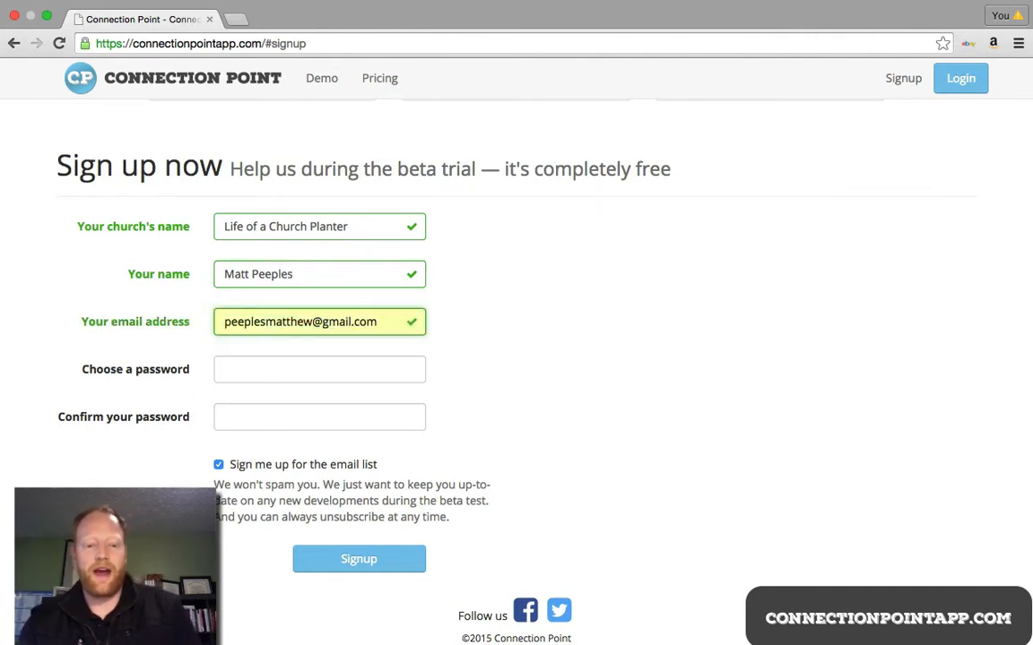
pyautogui.press('Tab')
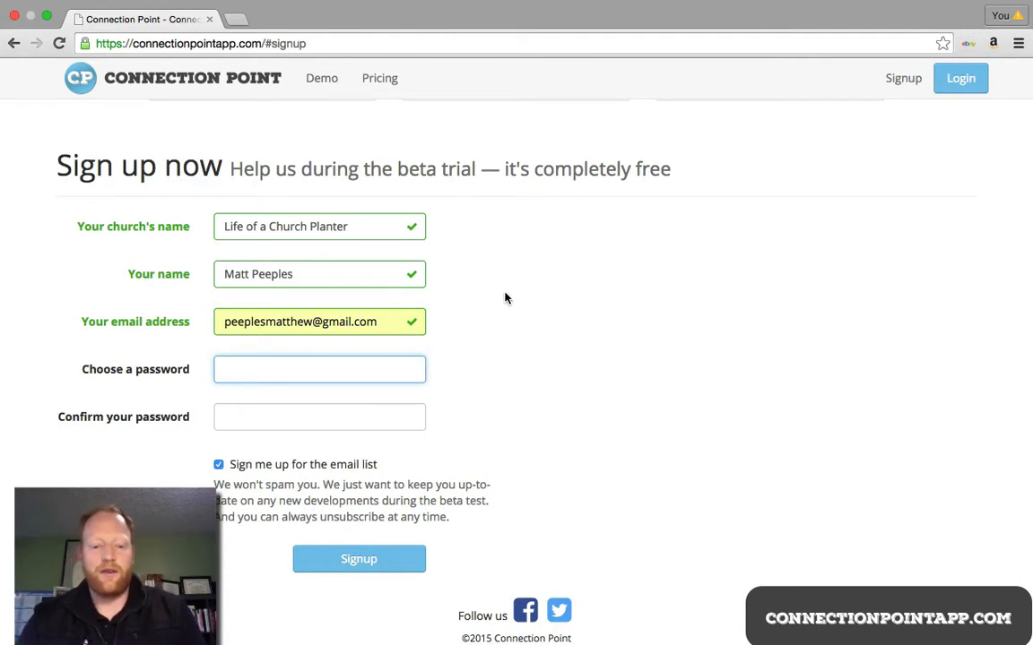
pyautogui.tripleClick(341, 323)
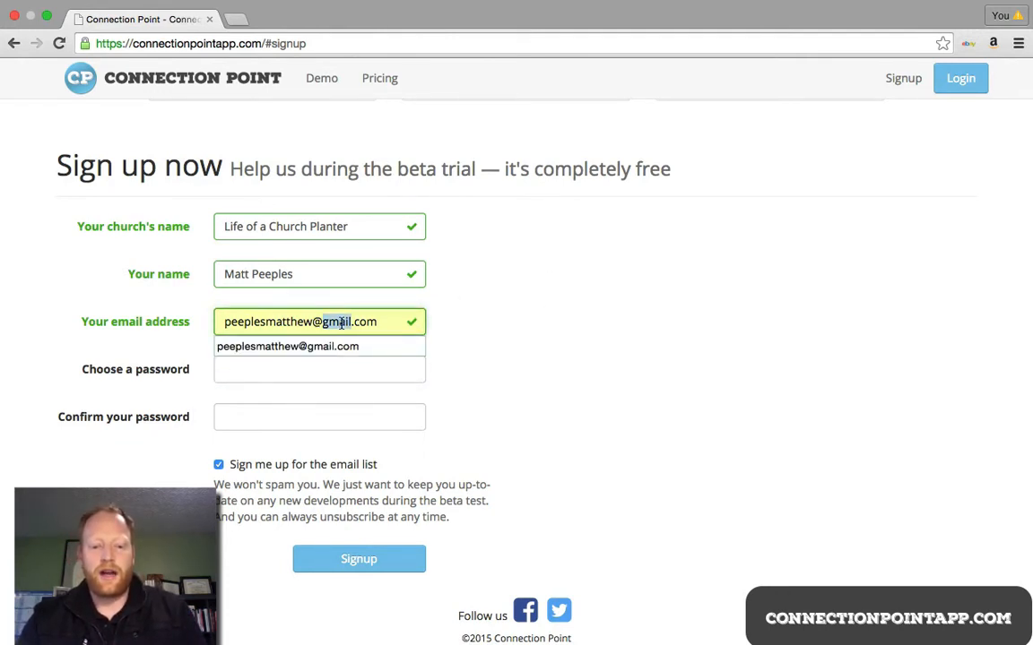
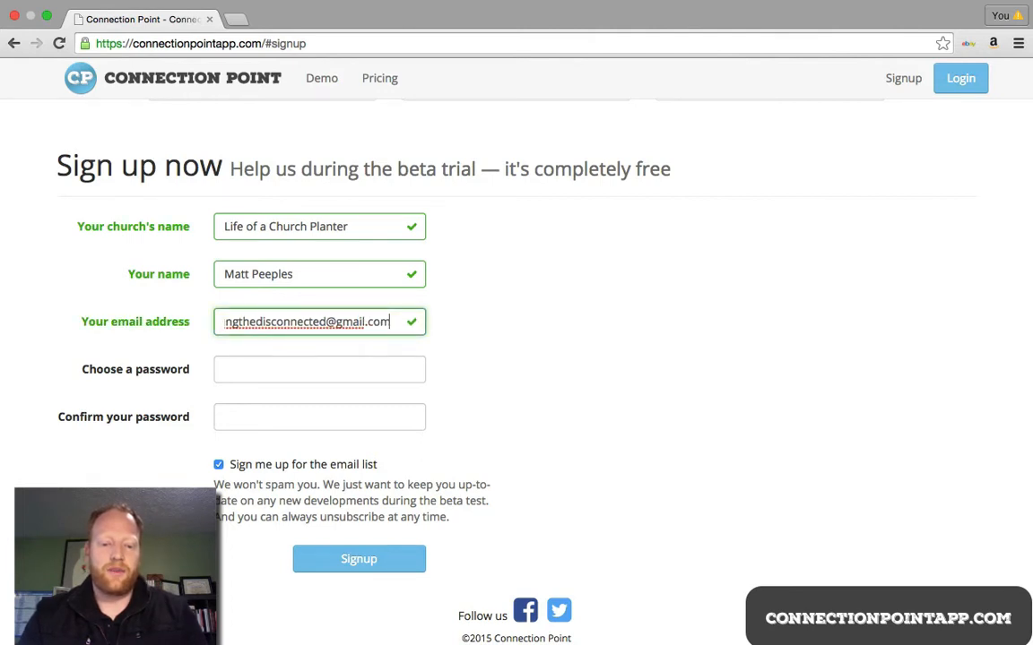
pyautogui.press('Tab')
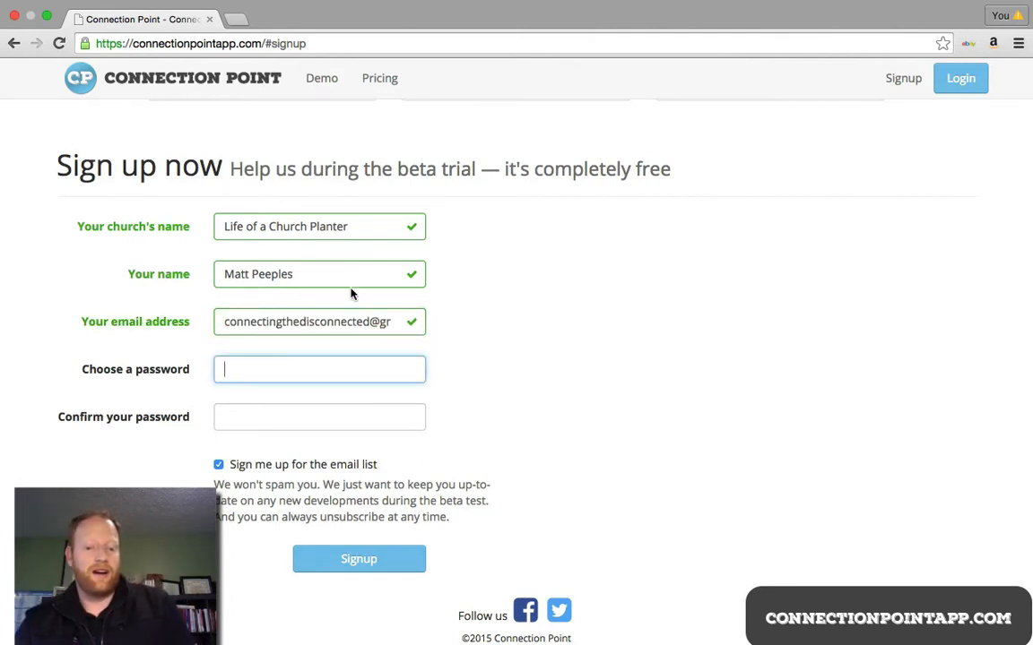
pyautogui.tripleClick(324, 325)
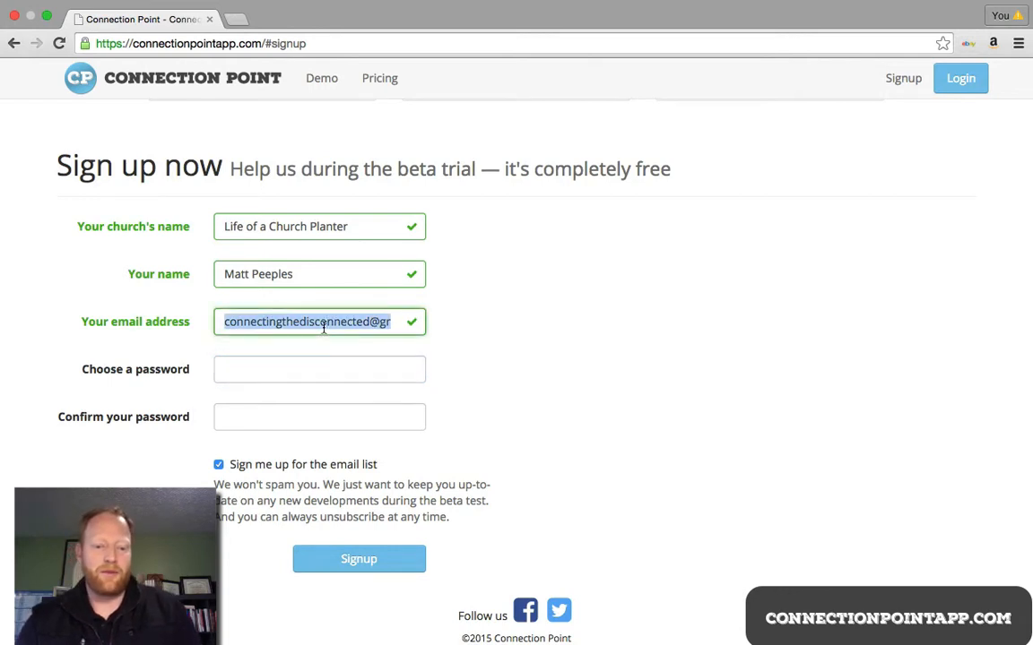
pyautogui.write('peeples')
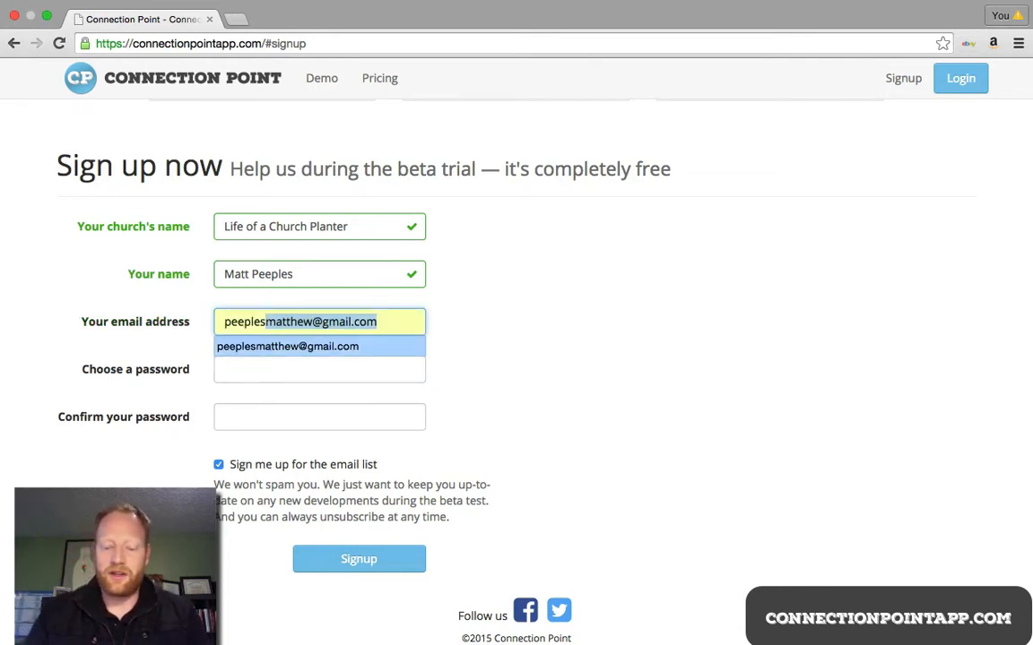
pyautogui.press('Tab')
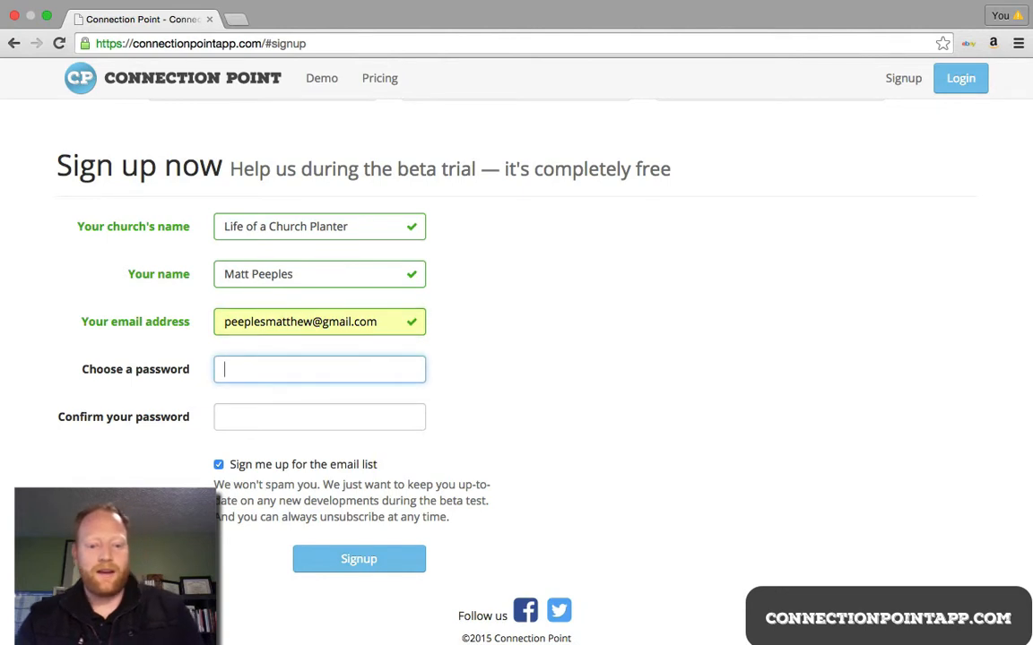
# Step: Enter a password and type it again in the confirmation field
pyautogui.write('********')
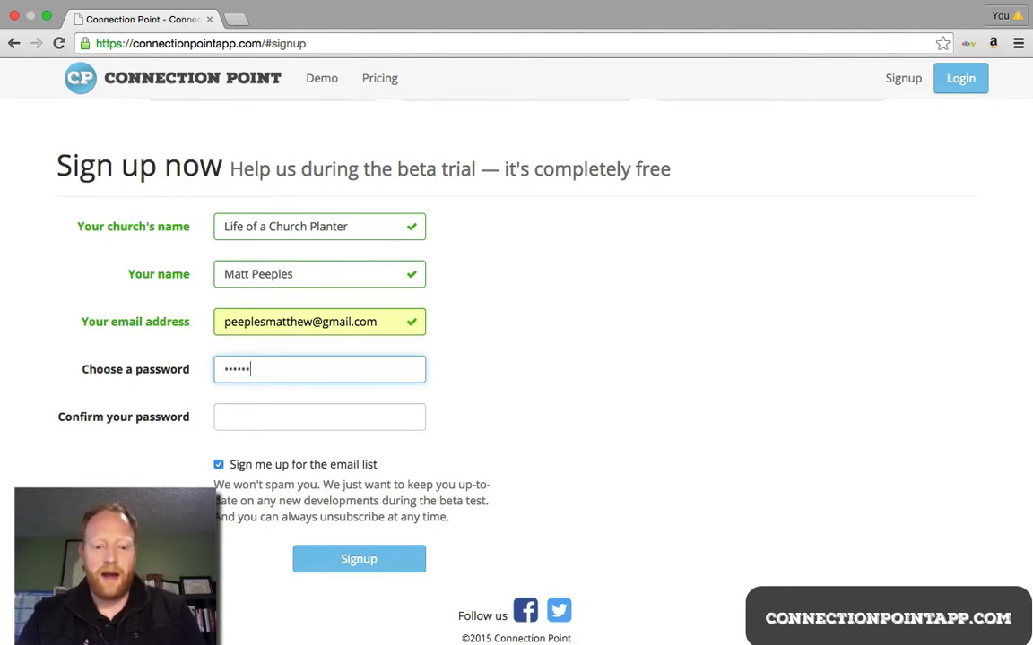
pyautogui.press('Tab')
pyautogui.write('****')
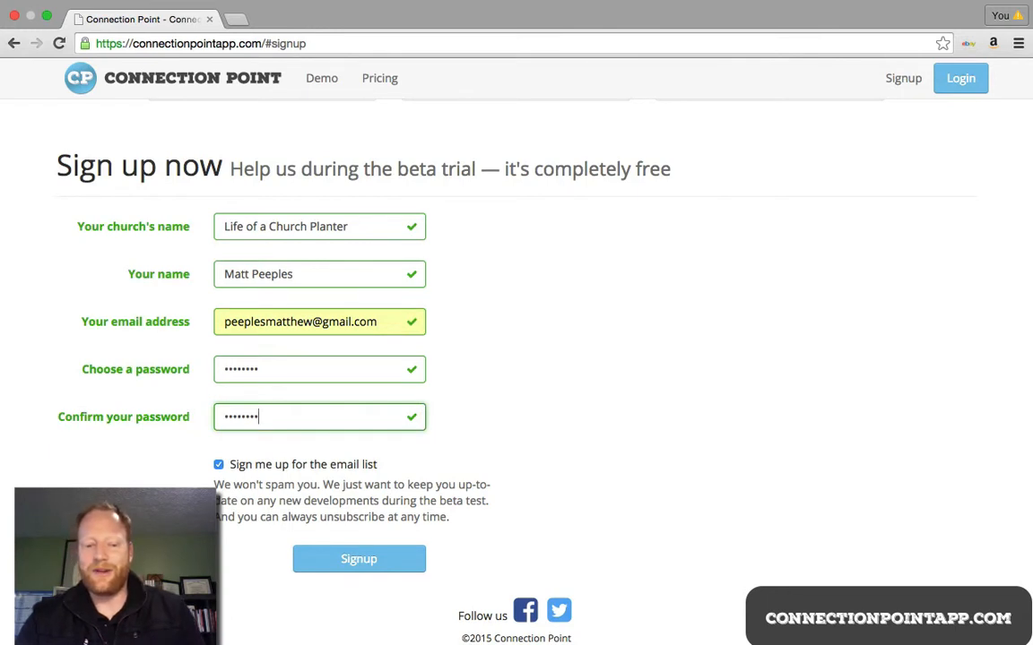
# Step: Submit the sign-up, continue into the new account, and open the Church platform setup form
pyautogui.click(318, 559)
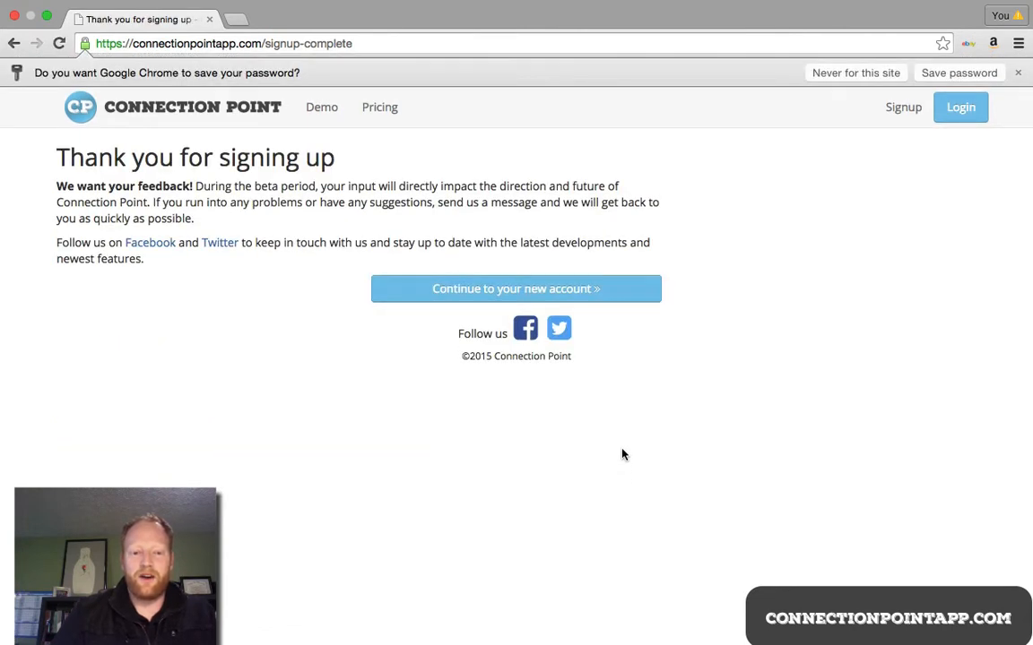
pyautogui.click(581, 289)
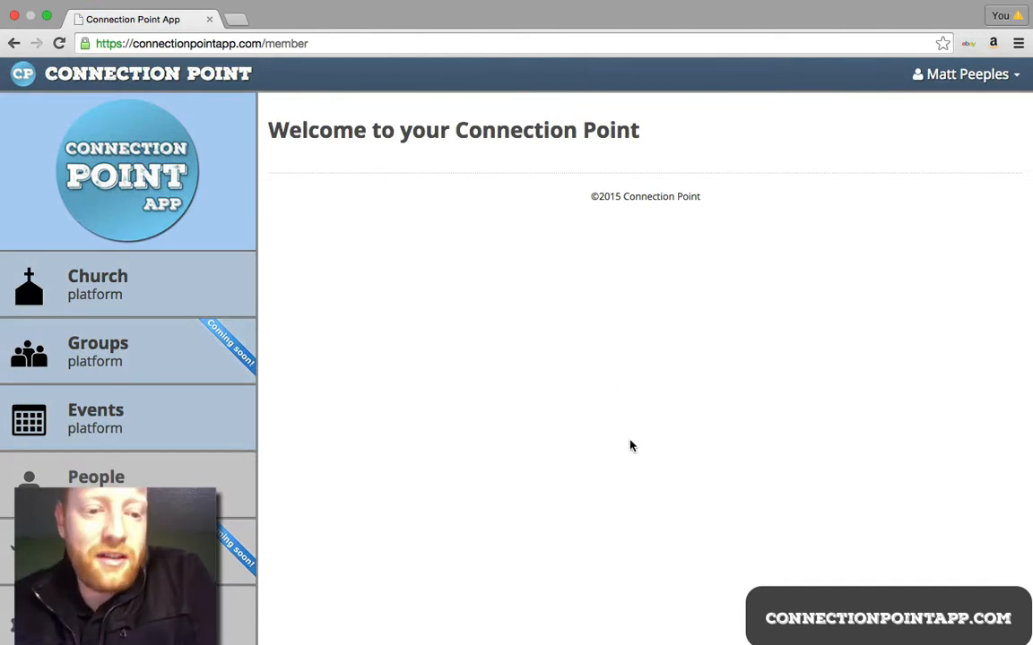
pyautogui.click(141, 286)
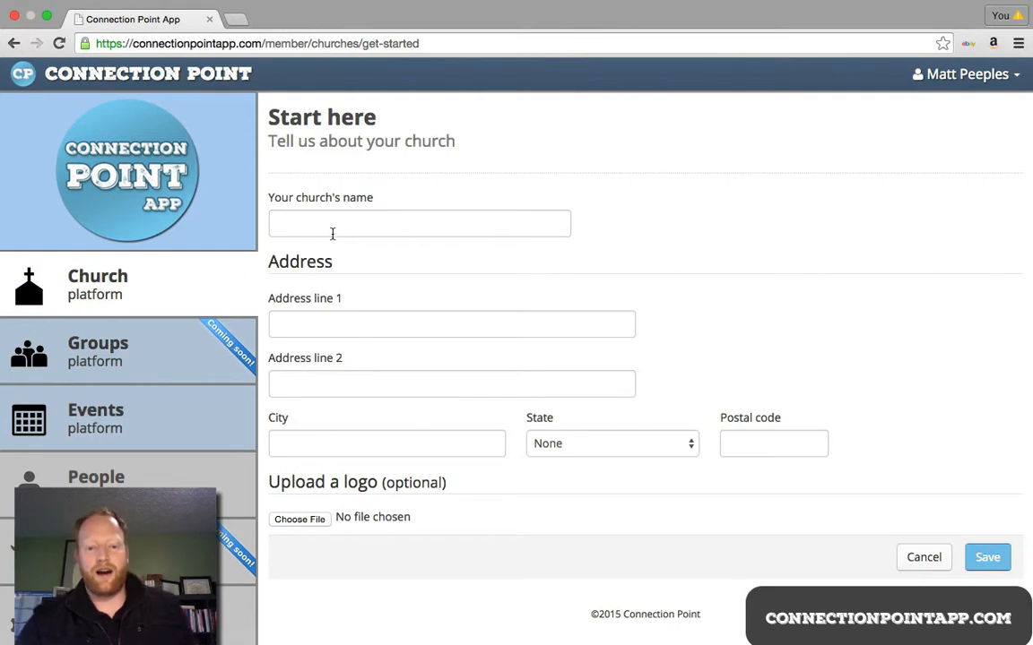
# Step: Enter the church name 'Life of a Church Planter', autofill its street address, and open the logo file chooser
pyautogui.click(332, 232)
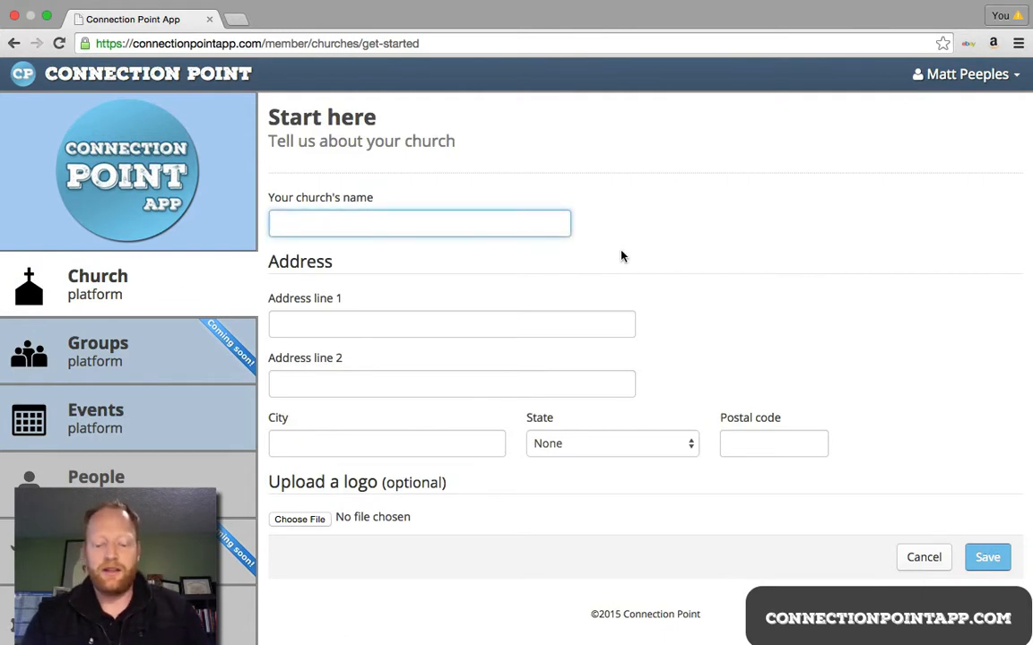
pyautogui.write('Life of a ')
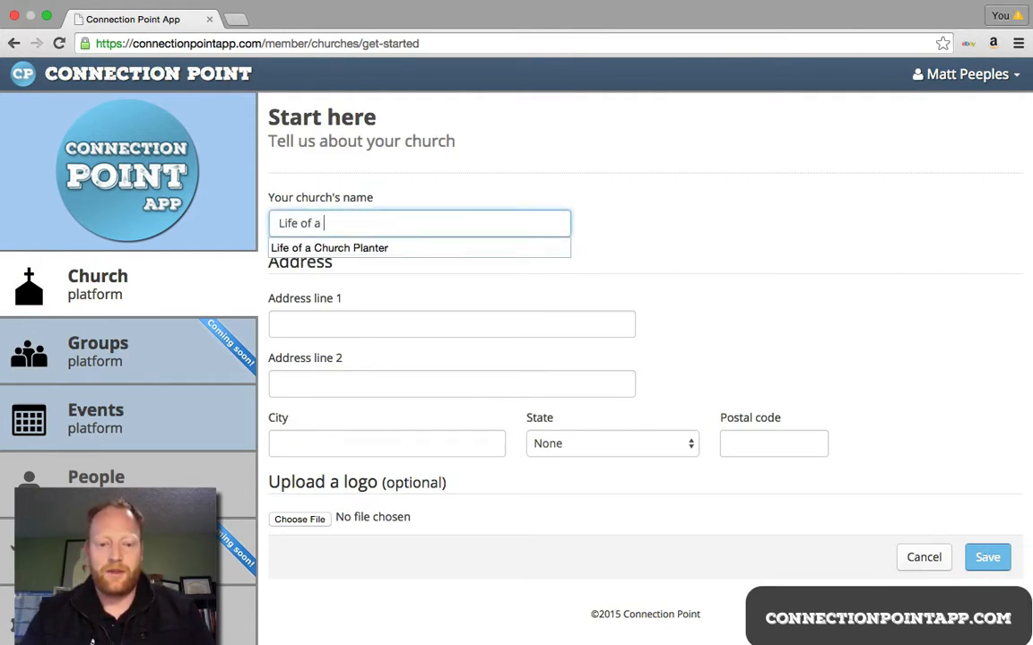
pyautogui.write('Church Plant')
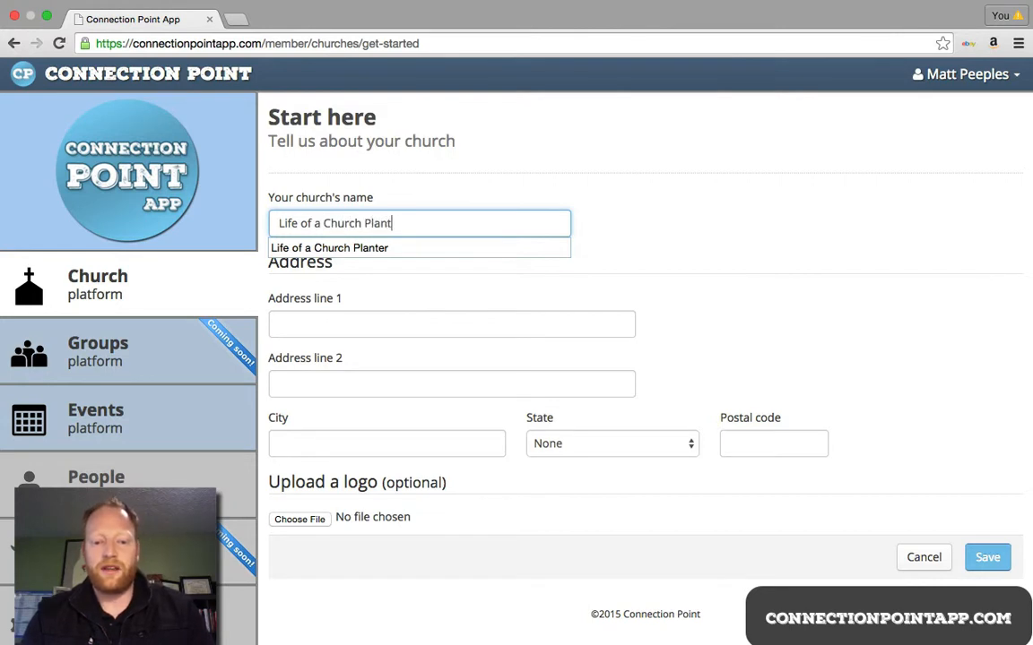
pyautogui.write('er')
pyautogui.press('Tab')
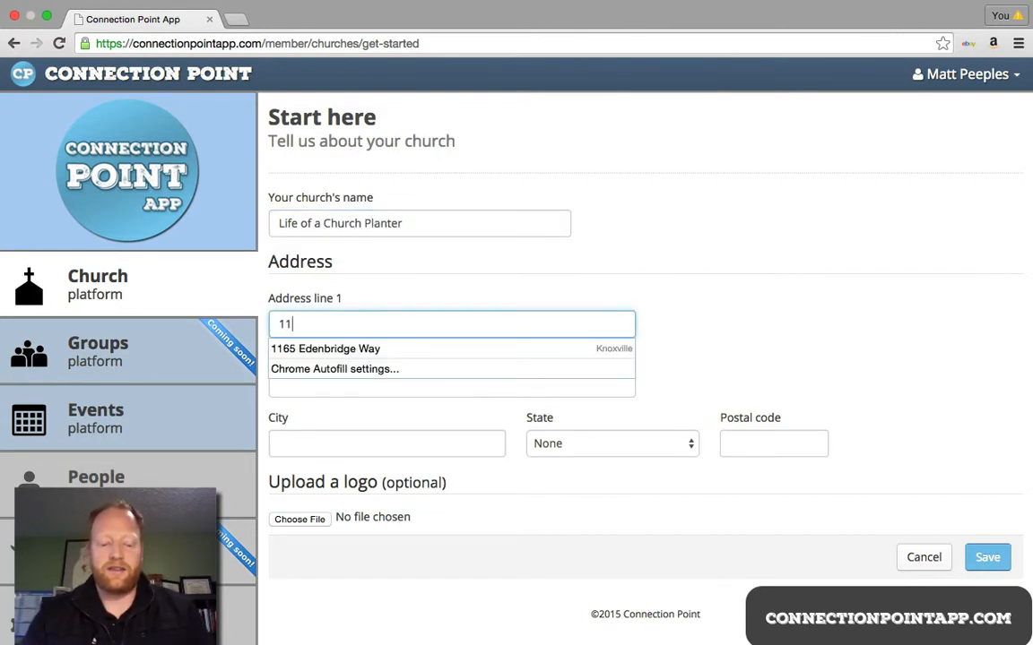
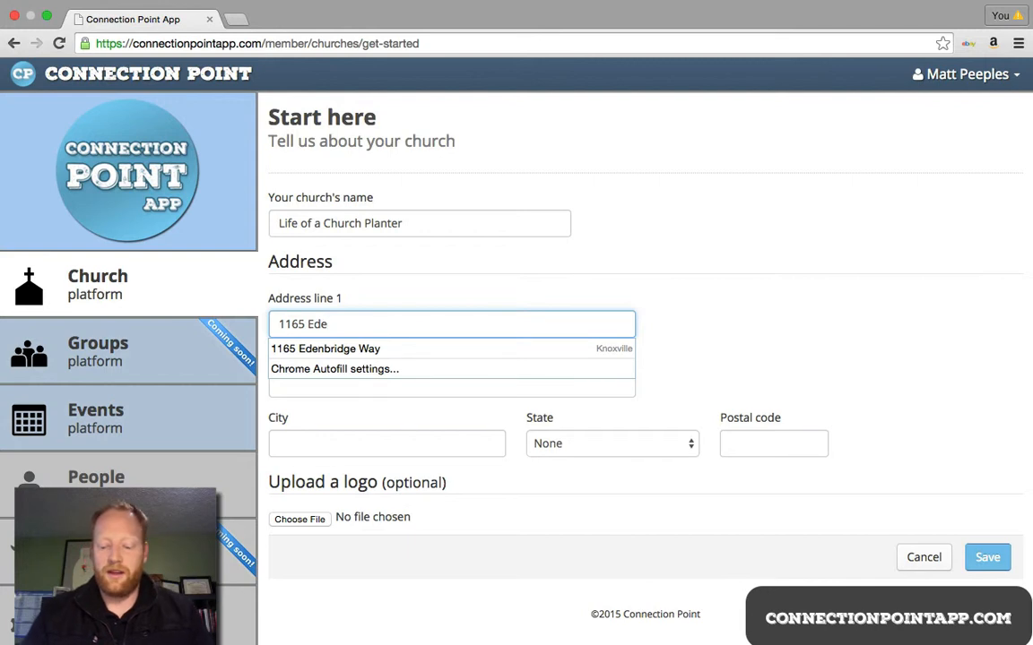
pyautogui.press('Down')
pyautogui.press('Return')
pyautogui.press('Tab')
pyautogui.press('Tab')
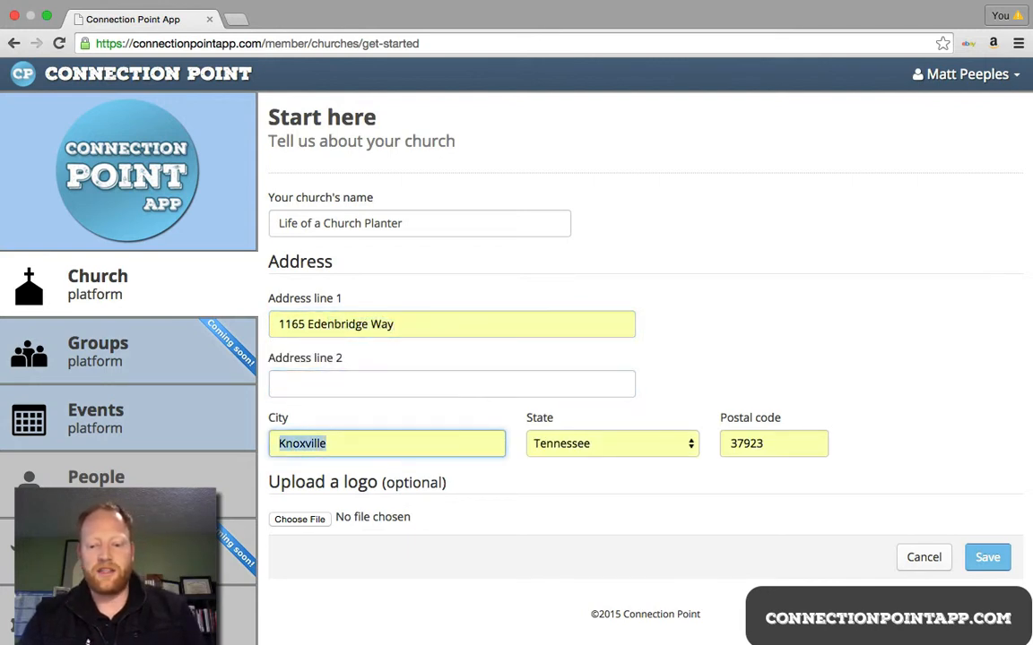
pyautogui.press('Tab')
pyautogui.press('Tab')
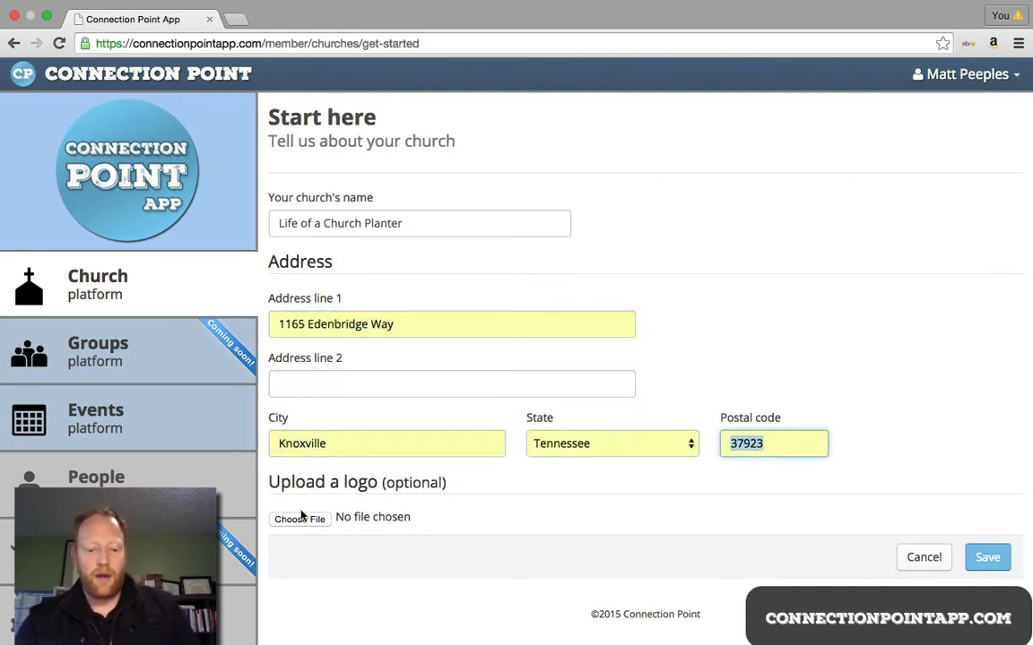
pyautogui.click(302, 522)
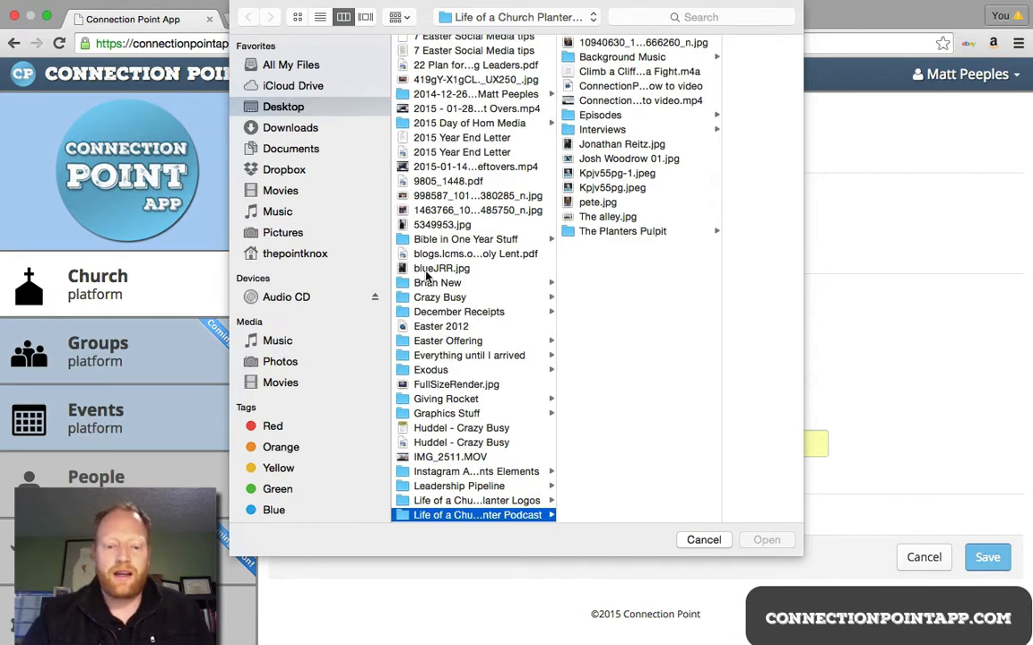
# Step: Pick IMG_1881.JPG, the microphone logo, from the Logos folder as the church logo
pyautogui.click(466, 500)
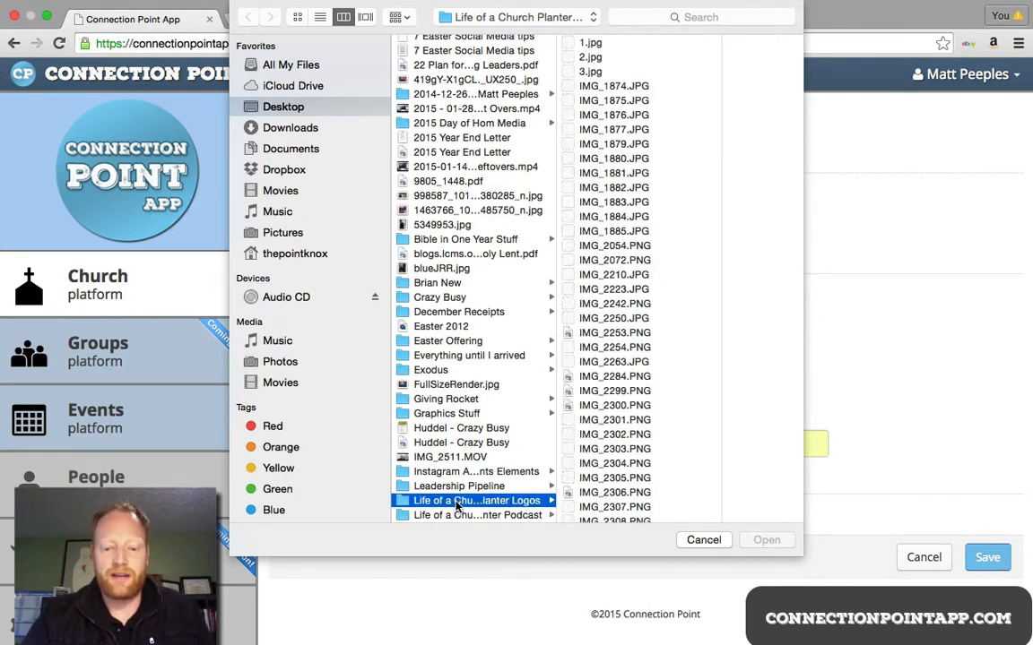
pyautogui.click(594, 144)
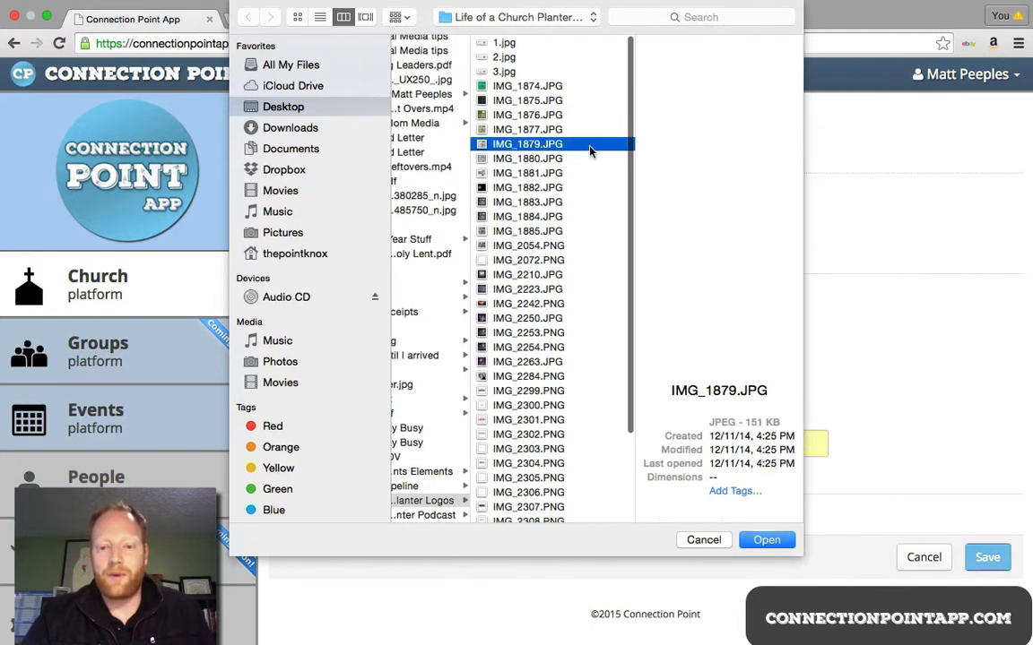
pyautogui.click(530, 161)
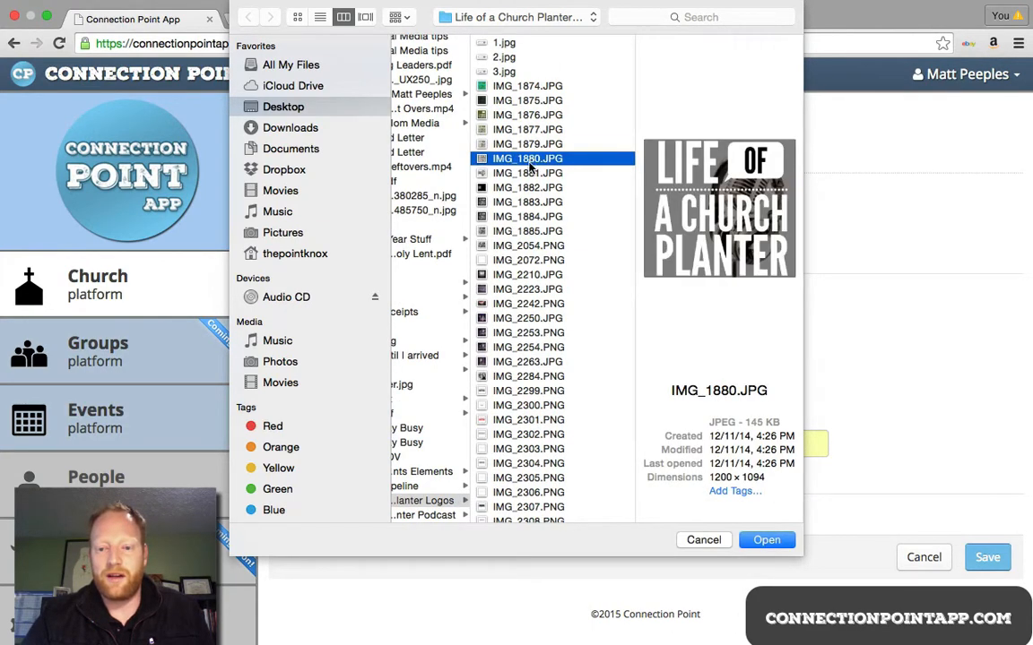
pyautogui.click(528, 174)
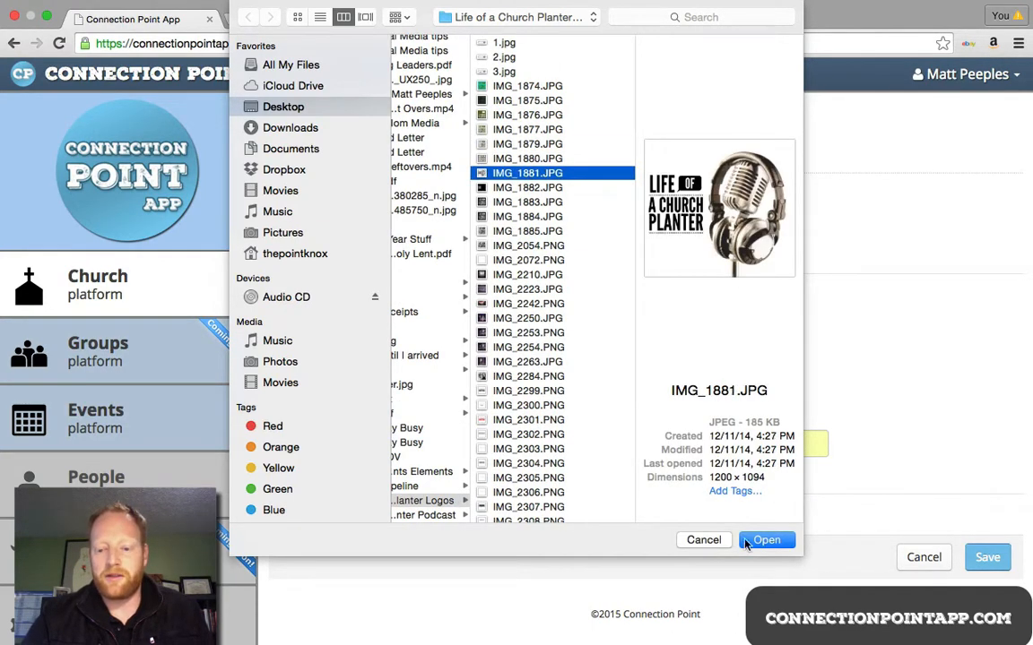
pyautogui.click(746, 542)
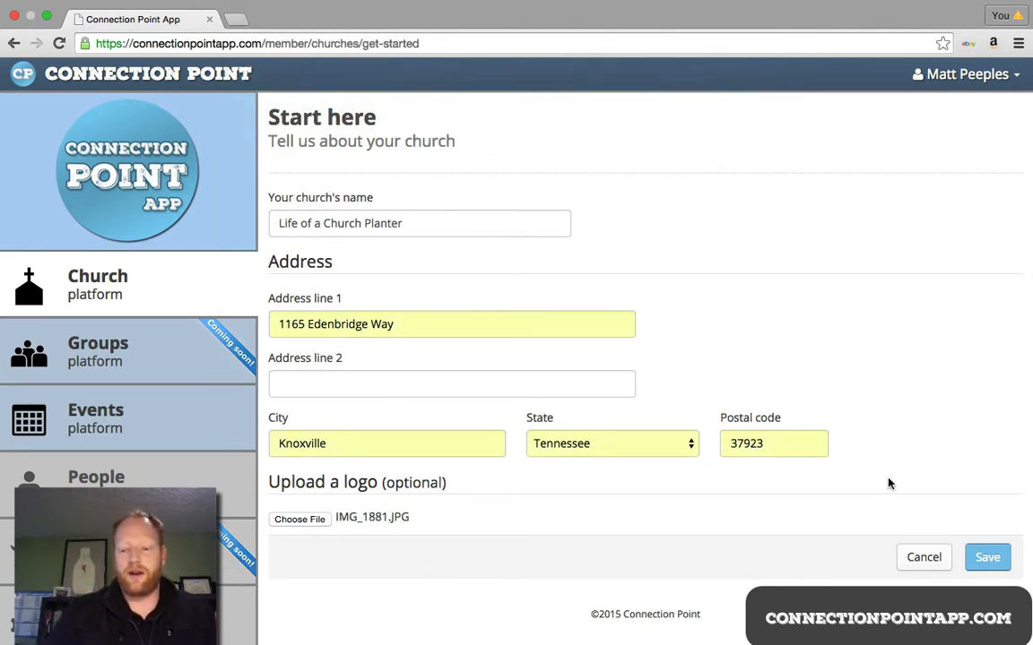
# Step: Save the church profile, then go to the Churches list and on to the Users page
pyautogui.click(997, 564)
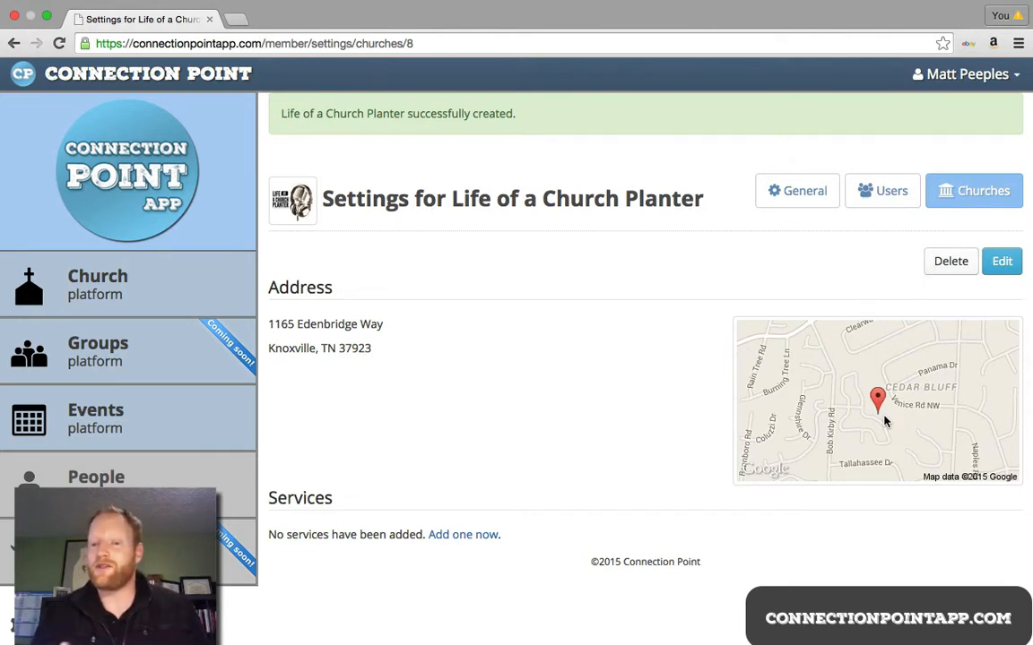
pyautogui.click(968, 191)
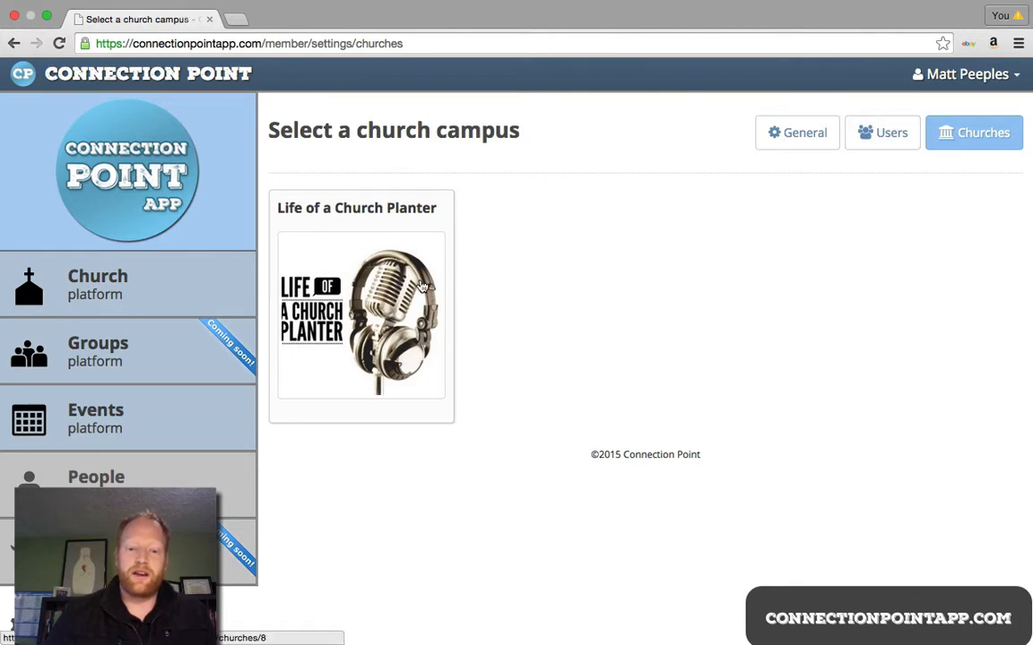
pyautogui.click(898, 139)
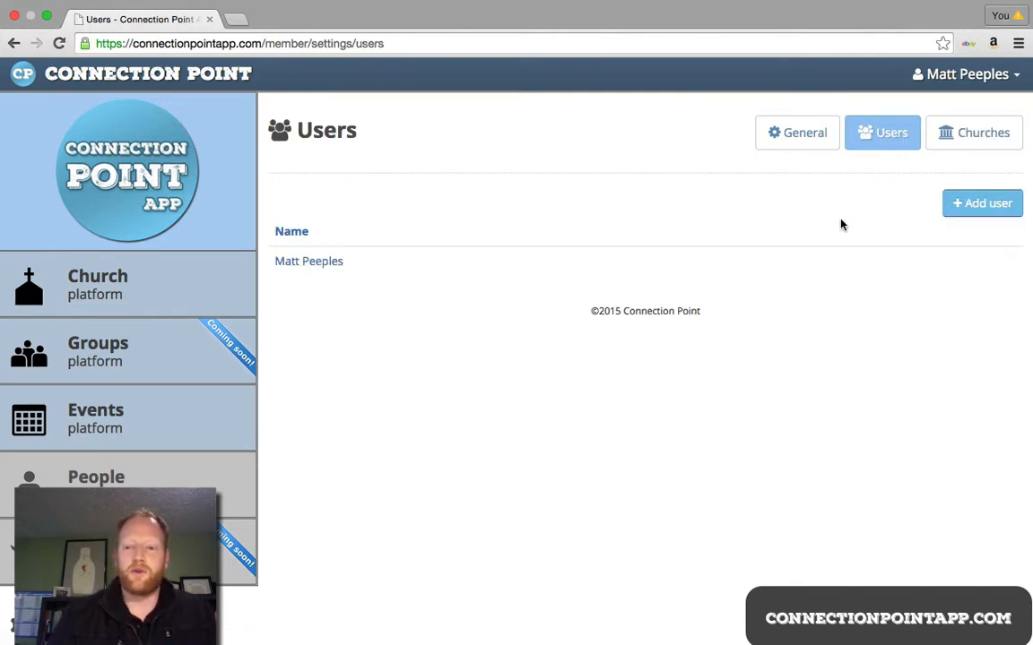
# Step: Start a new user named Other User and enter their e-mail address
pyautogui.click(993, 206)
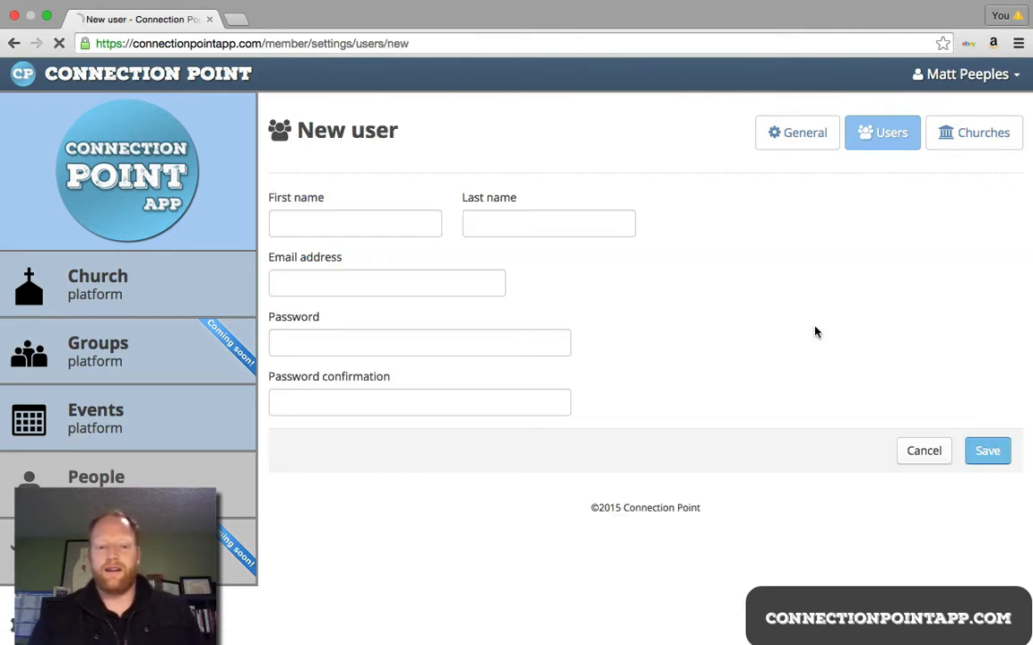
pyautogui.click(283, 226)
pyautogui.write('Other')
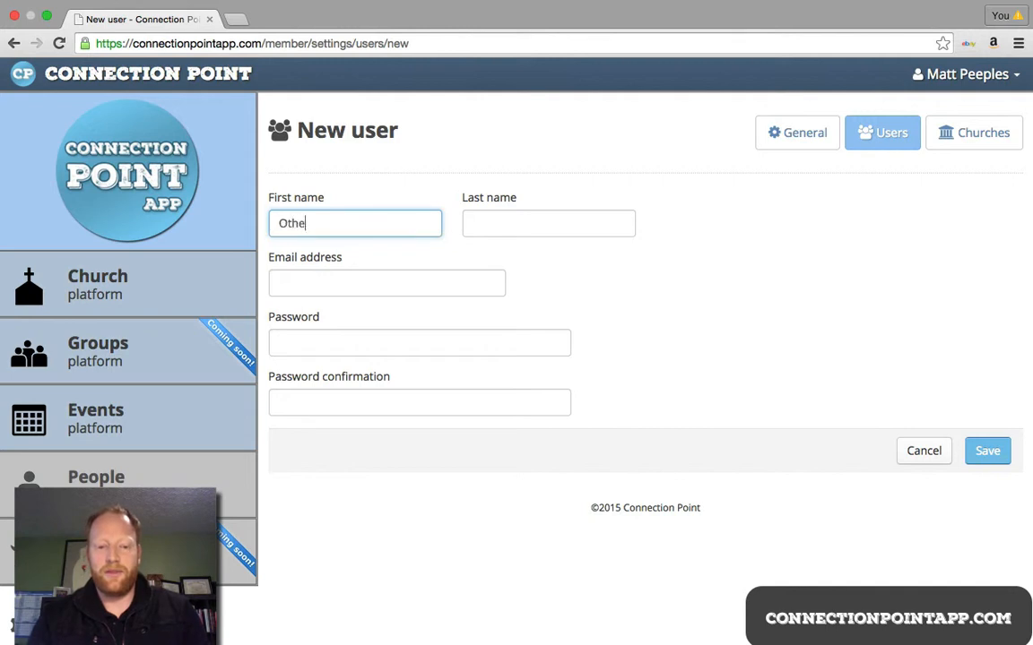
pyautogui.press('Tab')
pyautogui.write('User')
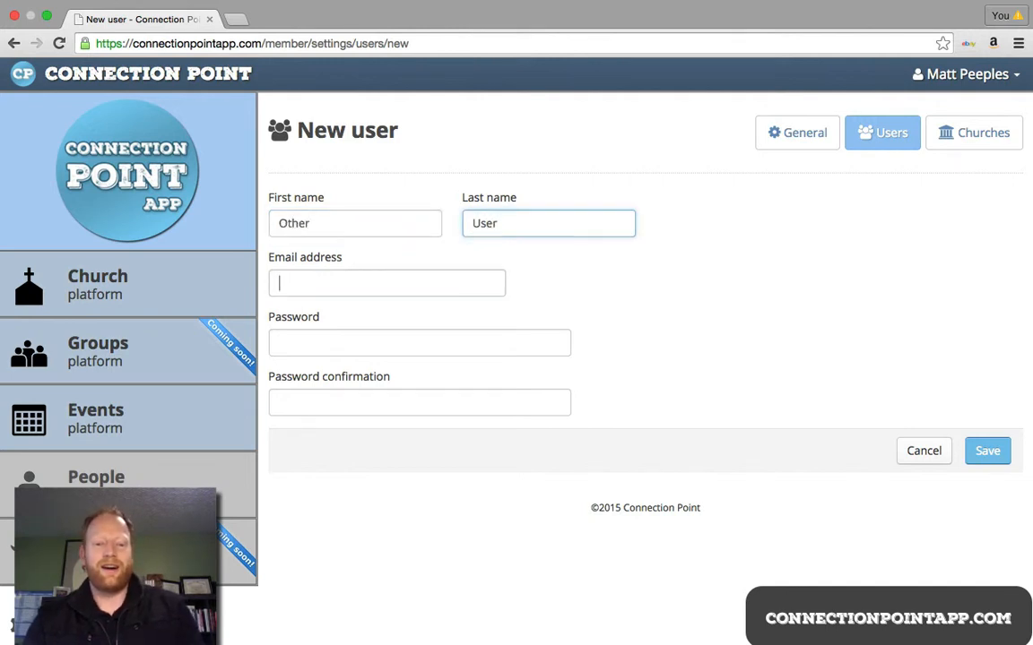
pyautogui.press('Tab')
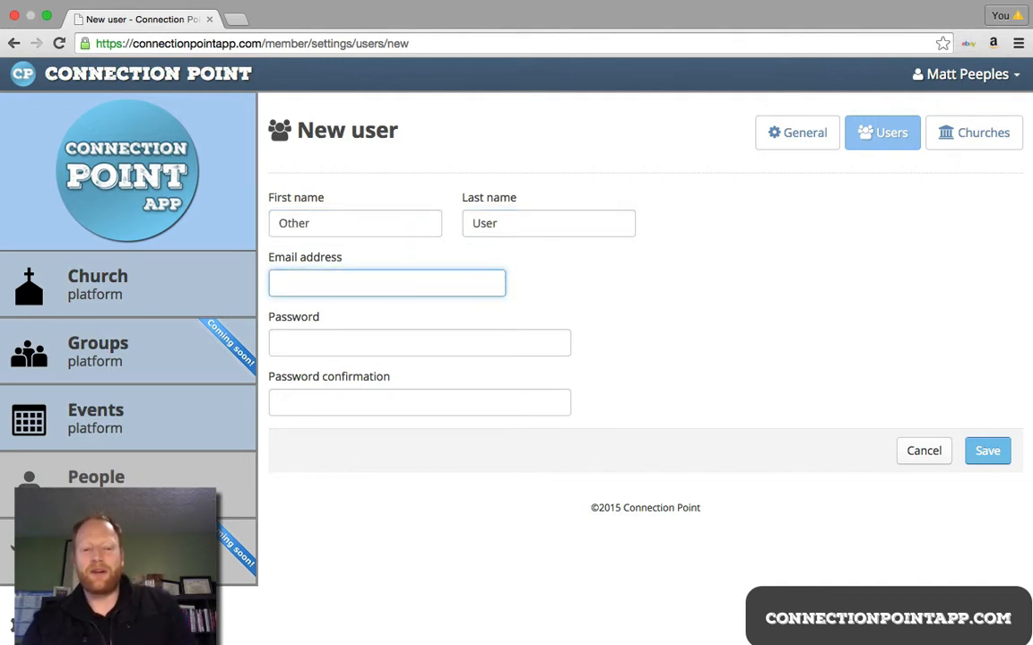
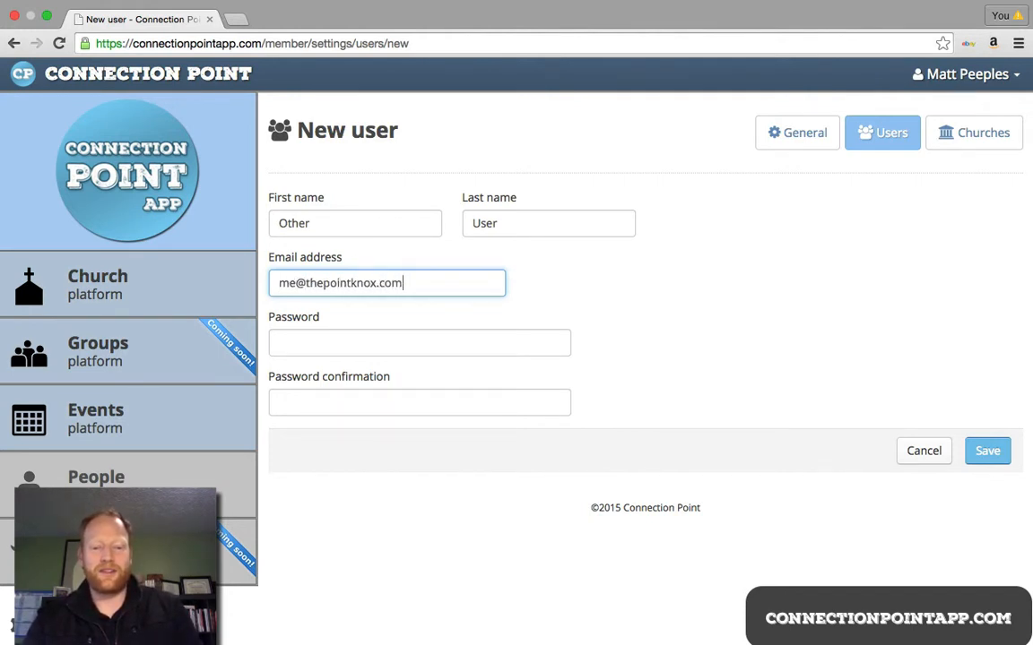
pyautogui.press('Tab')
# Step: Set a matching password, fixing the confirmation mismatch, then return to the Users list
pyautogui.write('password')
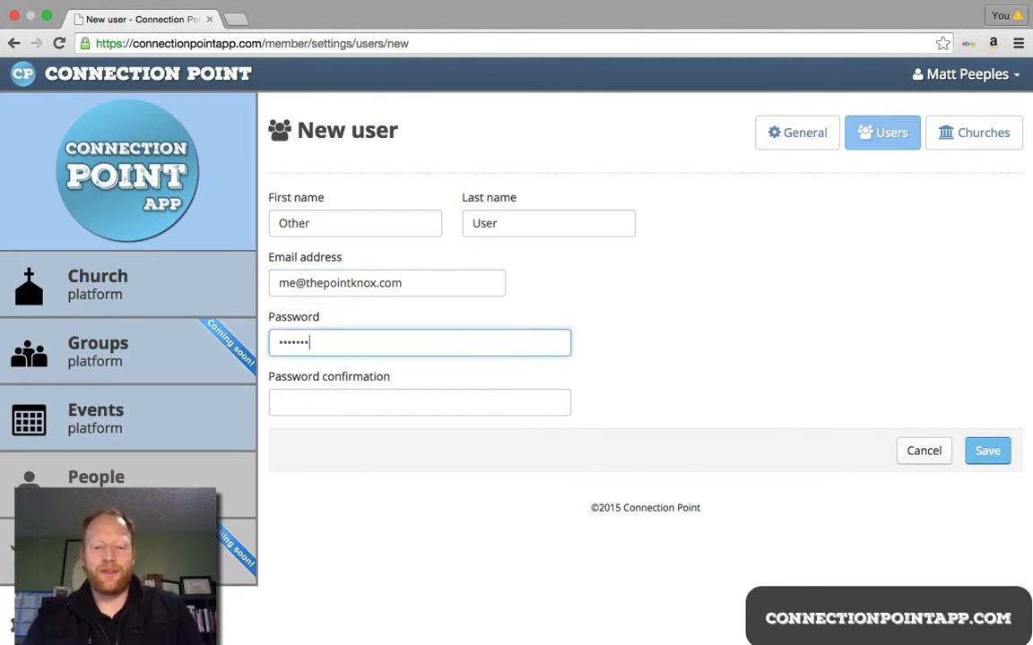
pyautogui.press('Tab')
pyautogui.write('passwo')
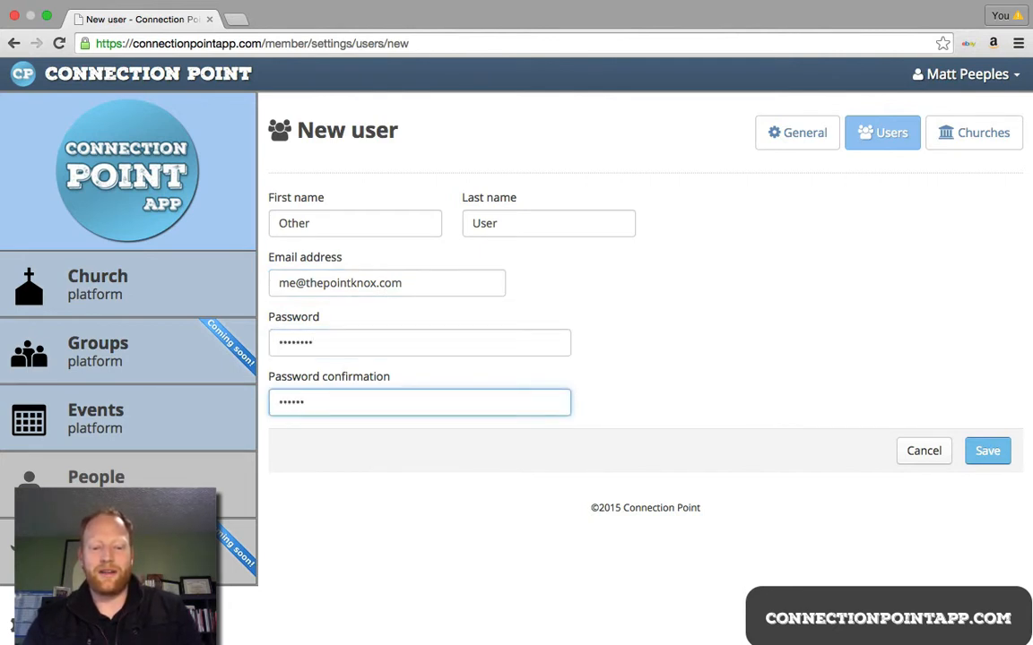
pyautogui.press('BackSpace')
pyautogui.press('BackSpace')
pyautogui.press('BackSpace')
pyautogui.press('BackSpace')
pyautogui.write('passwo')
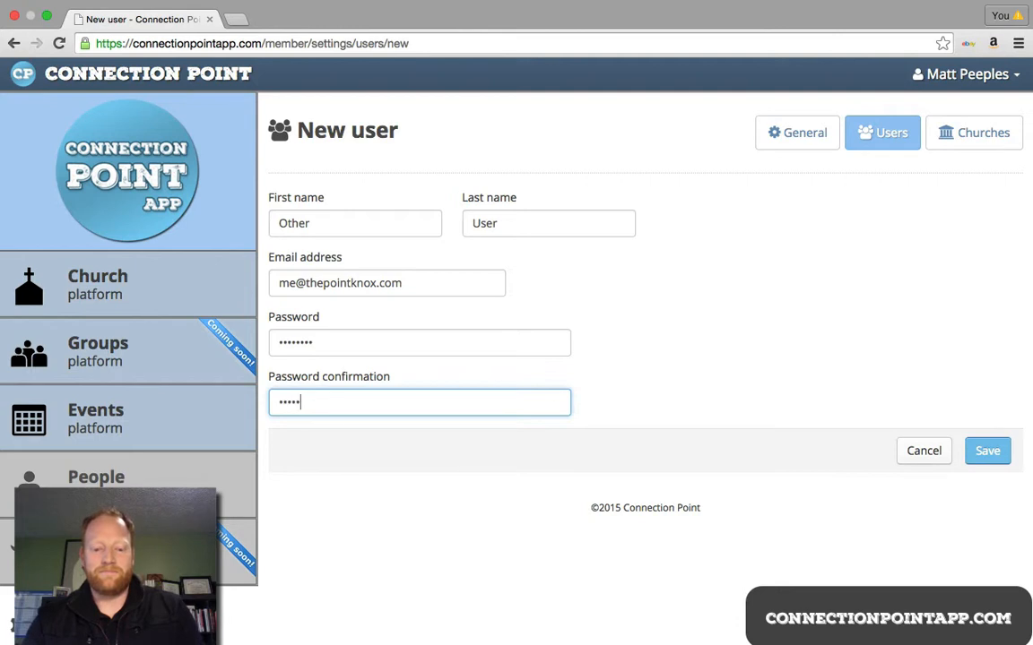
pyautogui.press('Return')
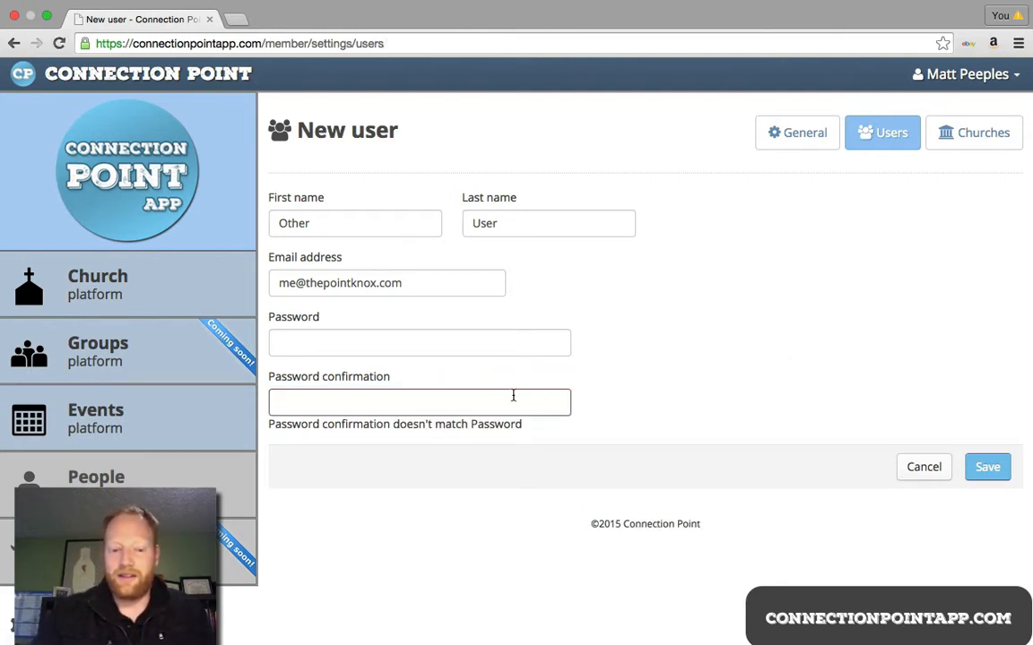
pyautogui.click(424, 342)
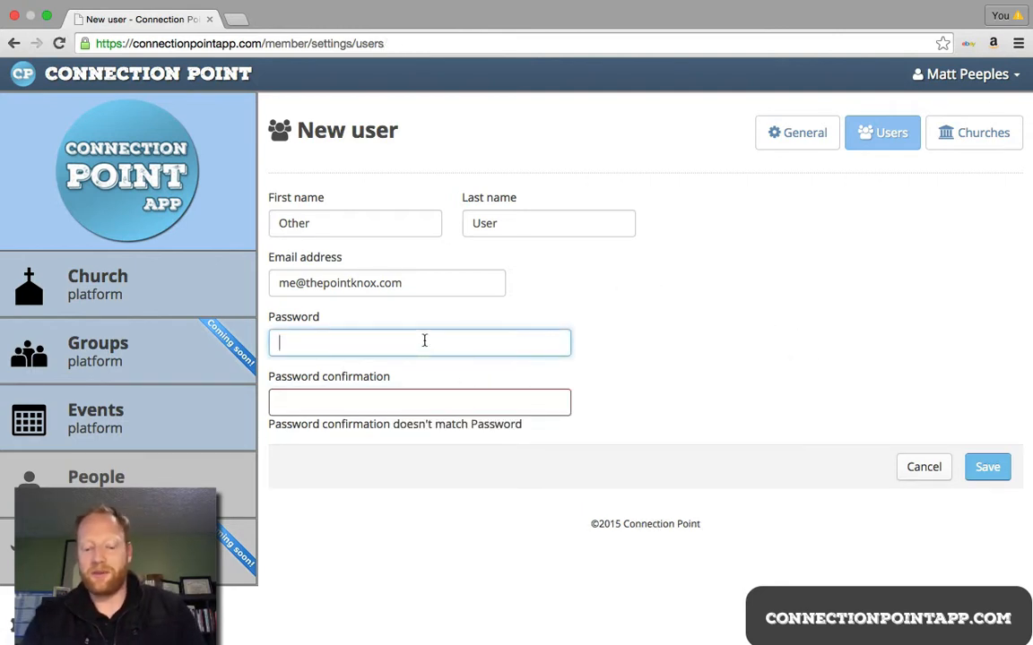
pyautogui.write('password')
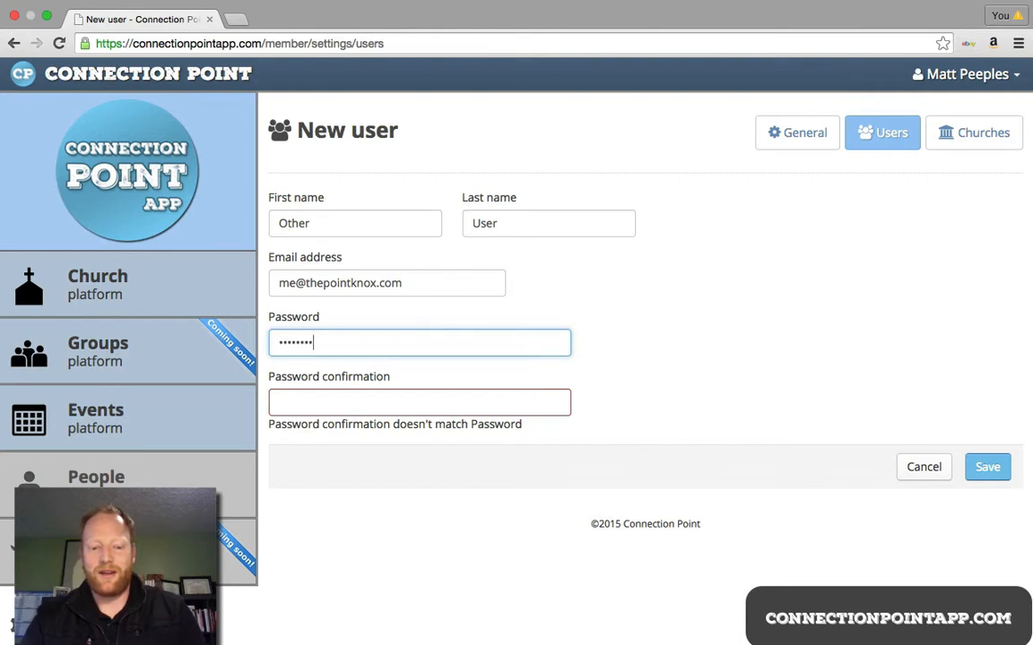
pyautogui.write('passwo')
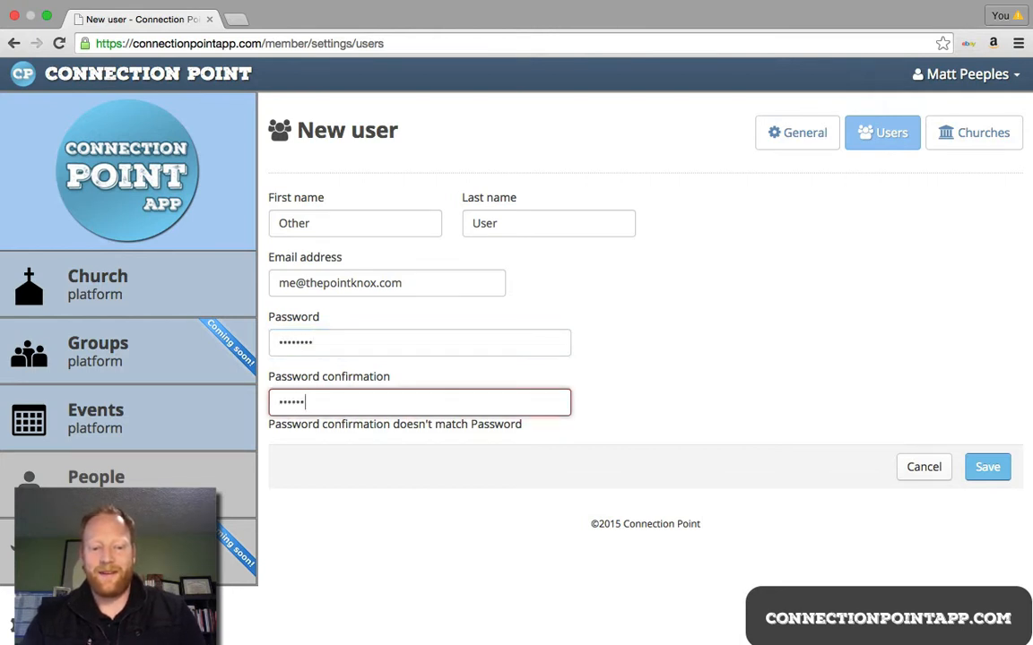
pyautogui.write('rd')
pyautogui.press('Return')
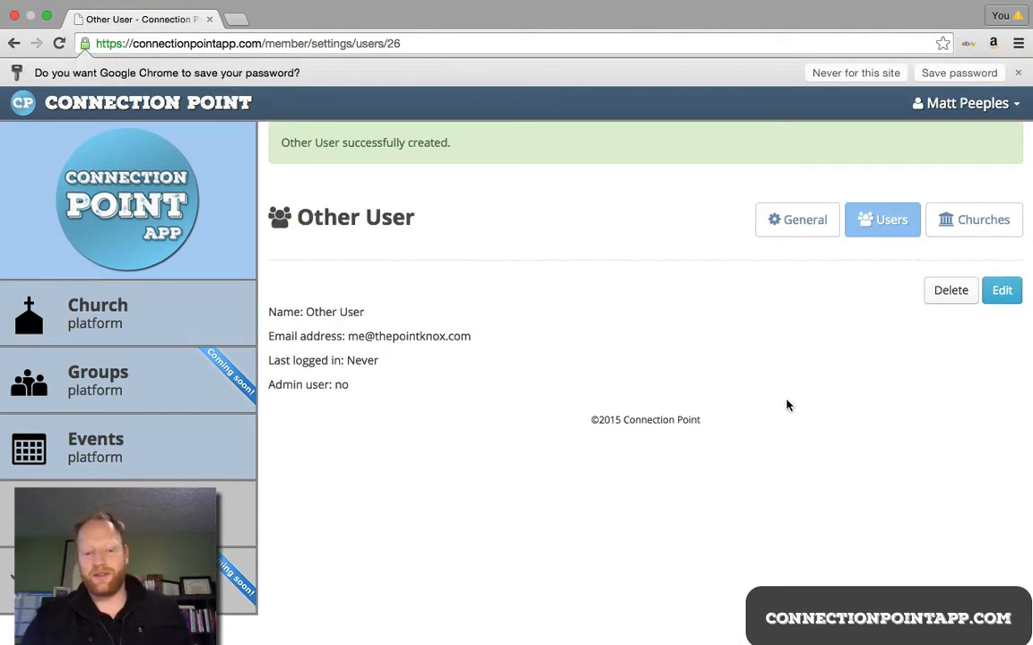
pyautogui.click(878, 227)
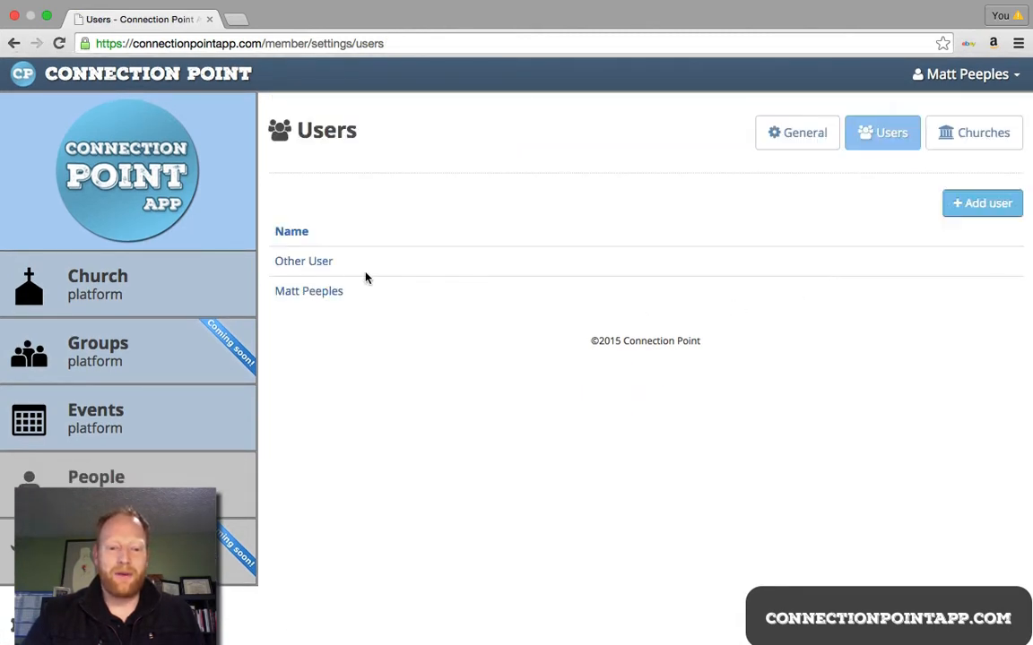
# Step: Go to the church's Connections page and open My mobile app's check-in preview in a new tab
pyautogui.click(94, 290)
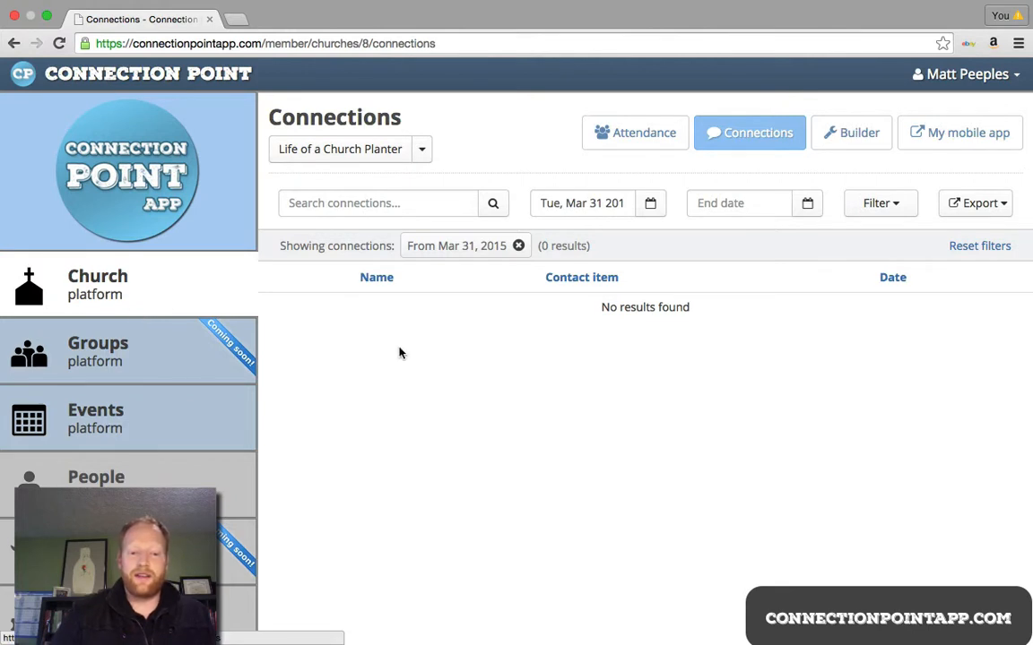
pyautogui.click(945, 128)
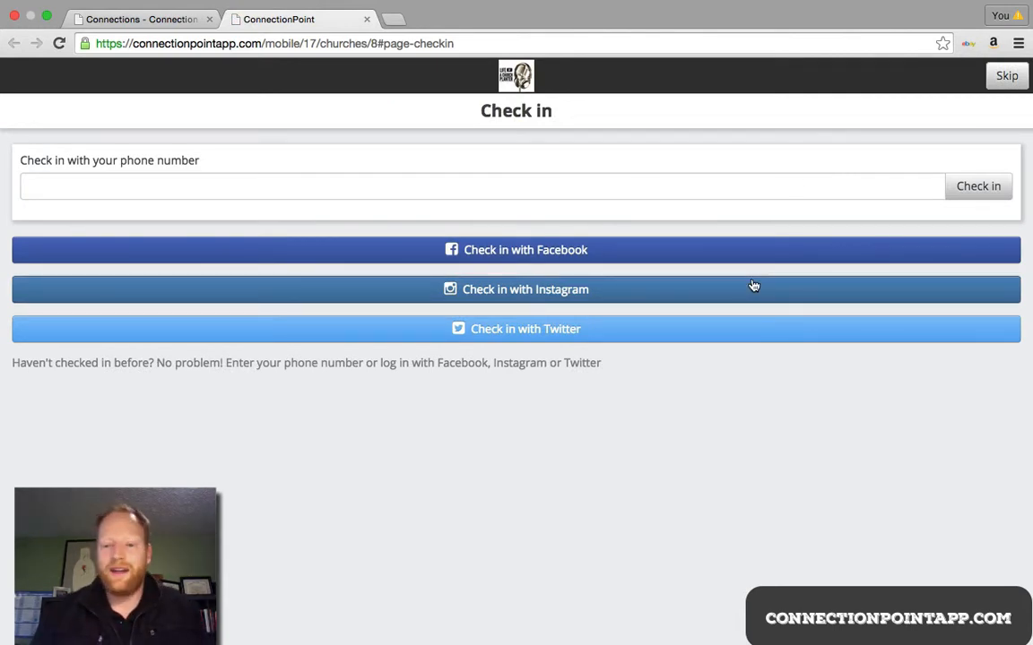
# Step: Try Facebook check-in, skip to the welcome page, then return to the Connections tab
pyautogui.click(707, 249)
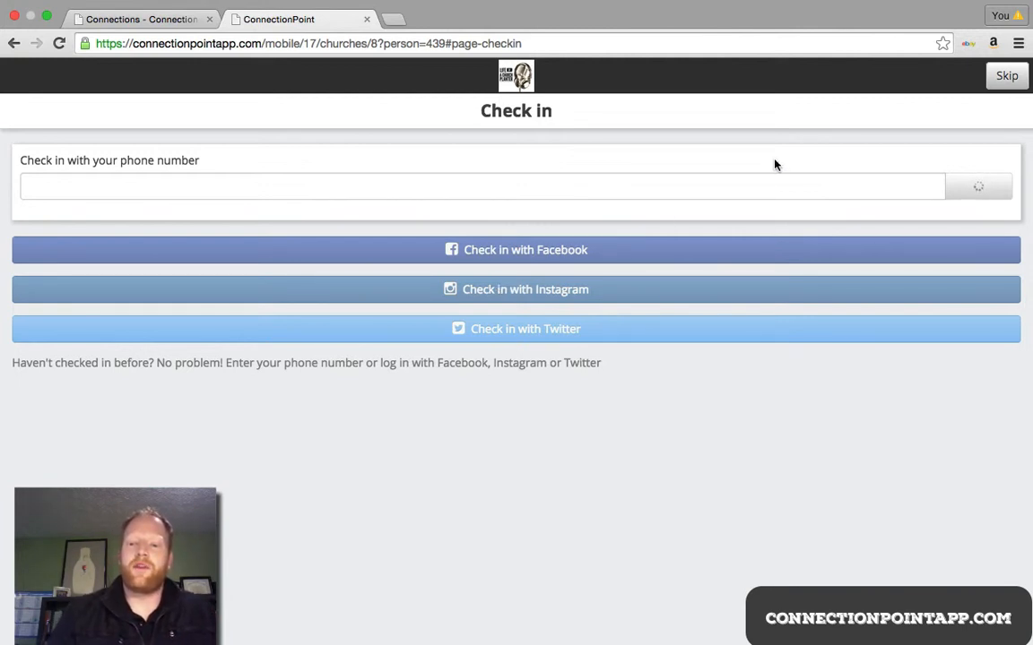
pyautogui.click(1005, 86)
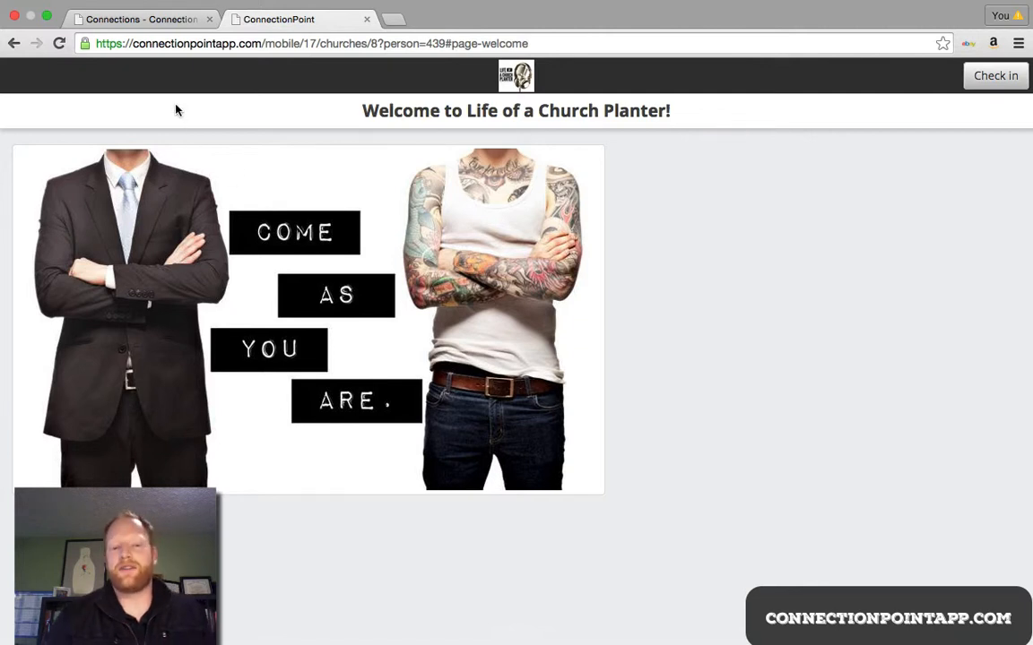
pyautogui.click(142, 15)
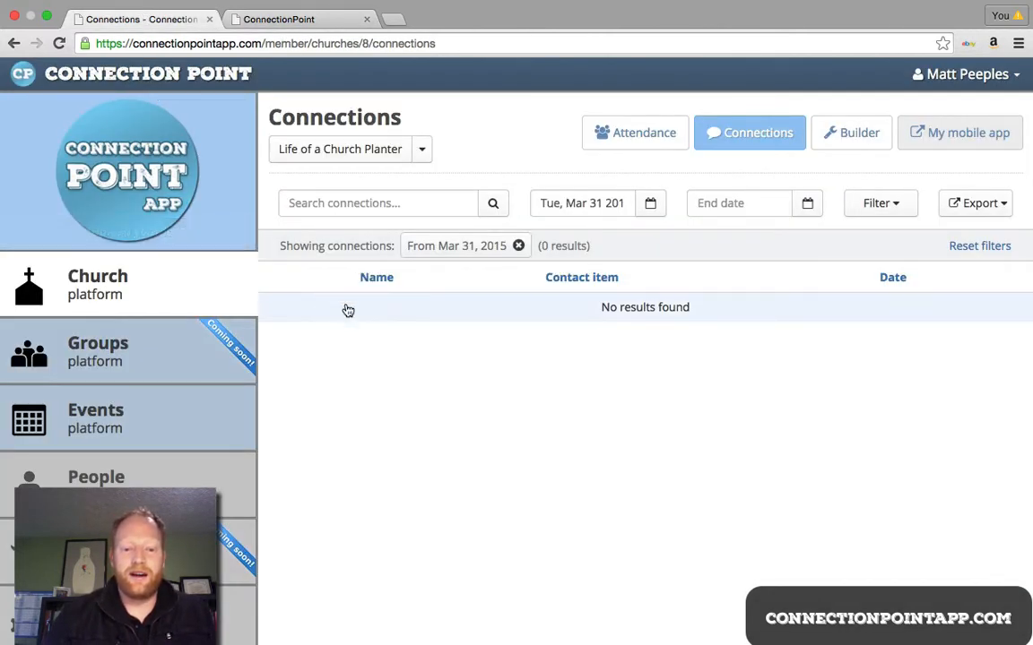
# Step: Clear the Mar 31, 2015 date filter and open the Events page
pyautogui.click(518, 247)
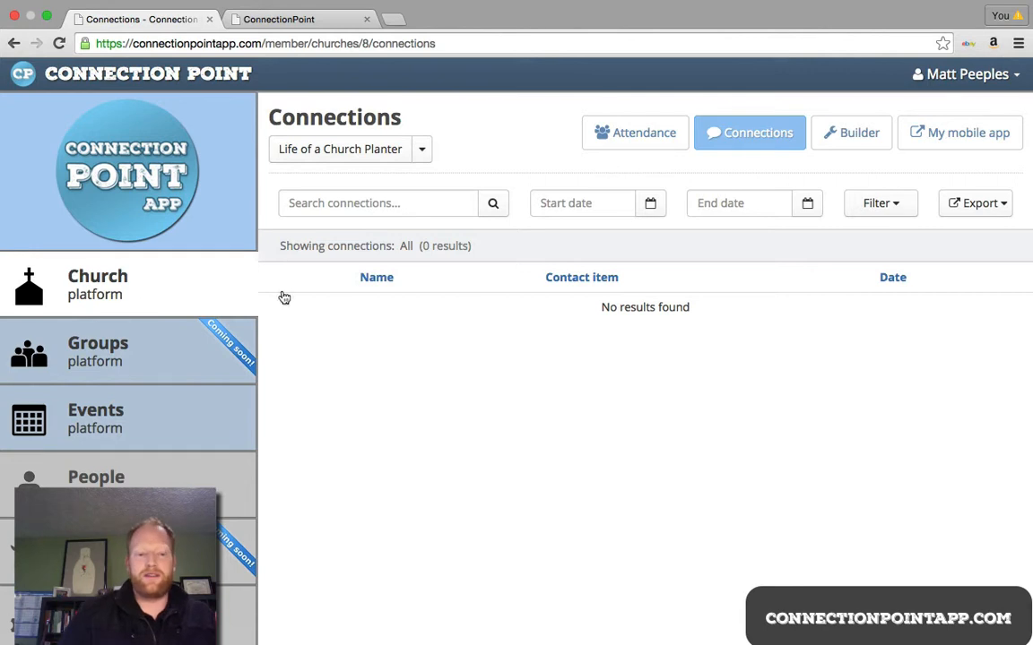
pyautogui.moveTo(133, 240)
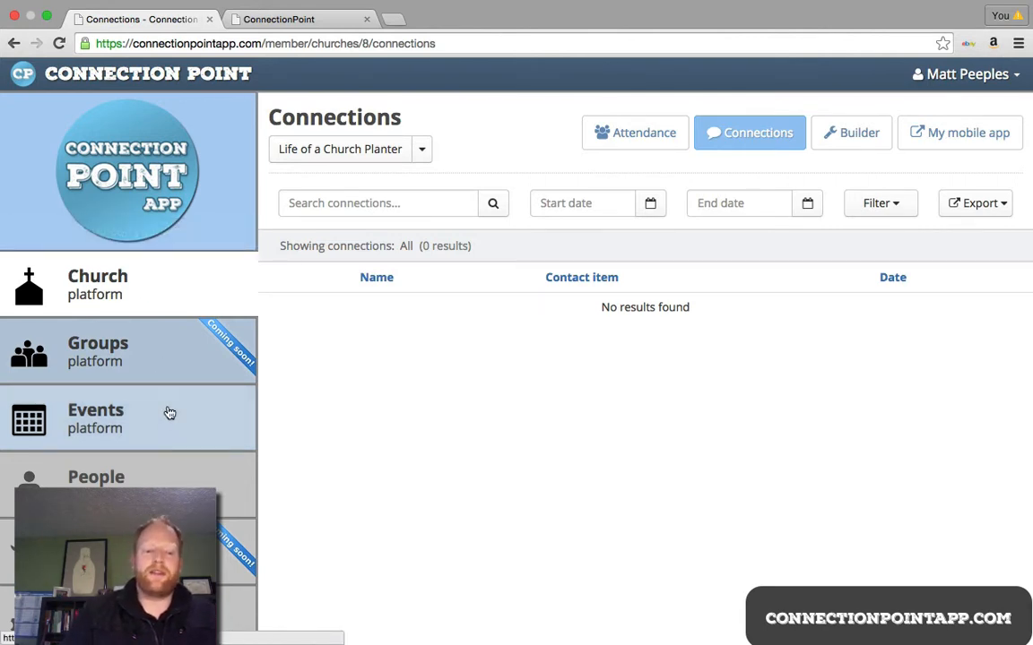
pyautogui.click(166, 422)
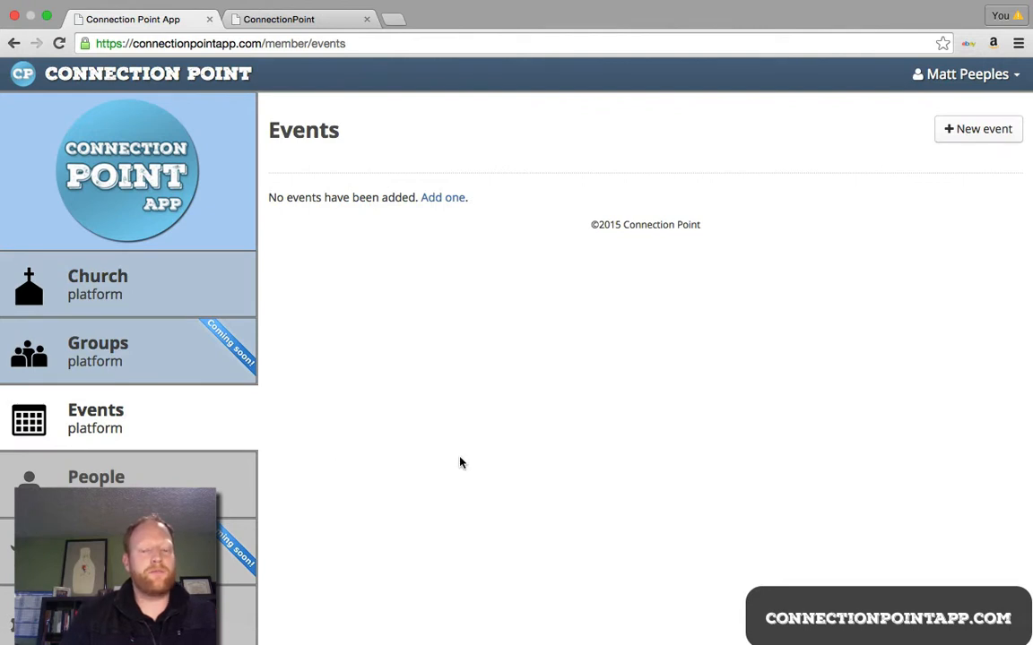